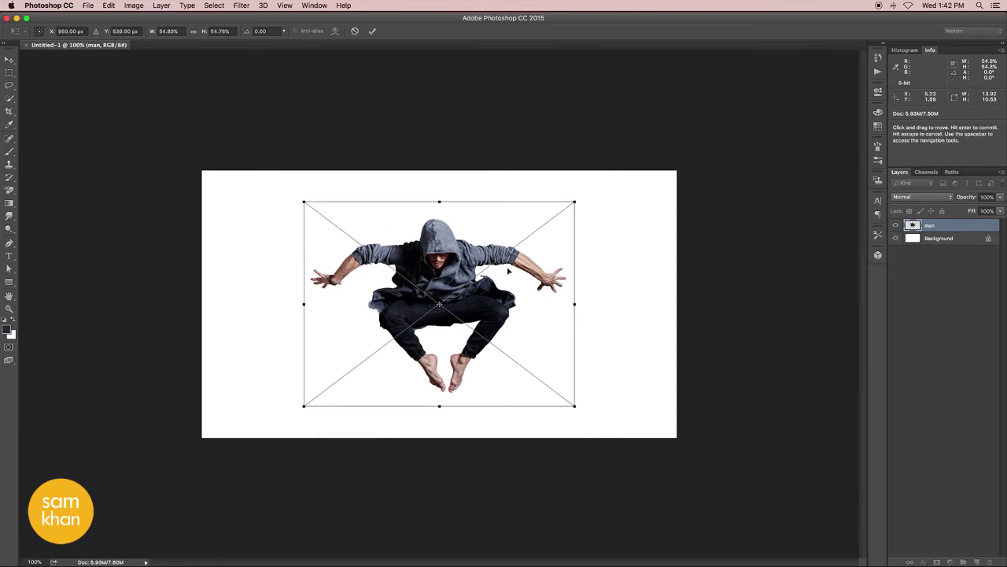
# Commit the placed man image and load its silhouette as a selection.
pyautogui.press('Return')
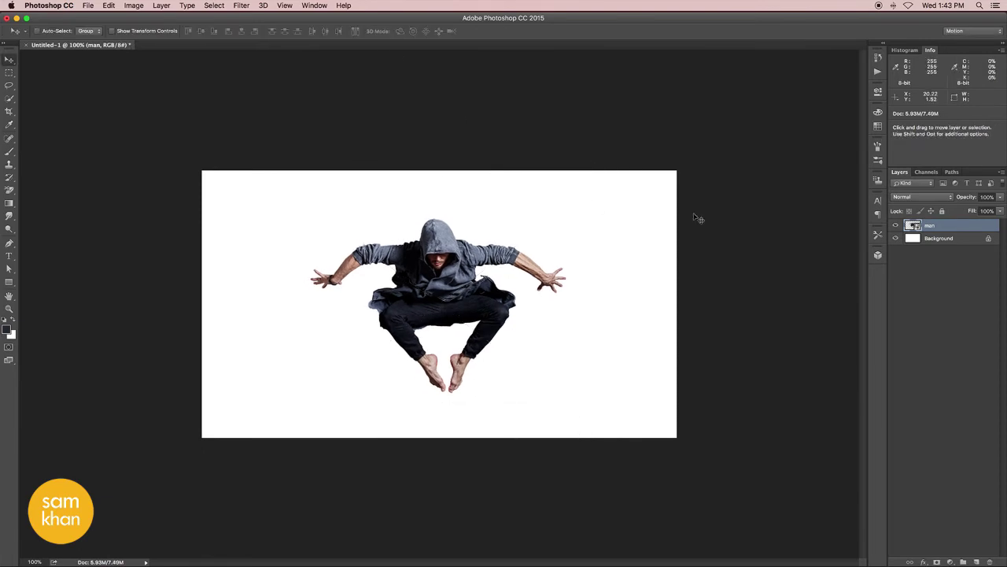
pyautogui.keyDown('super'); pyautogui.click(913, 227); pyautogui.keyUp('super')
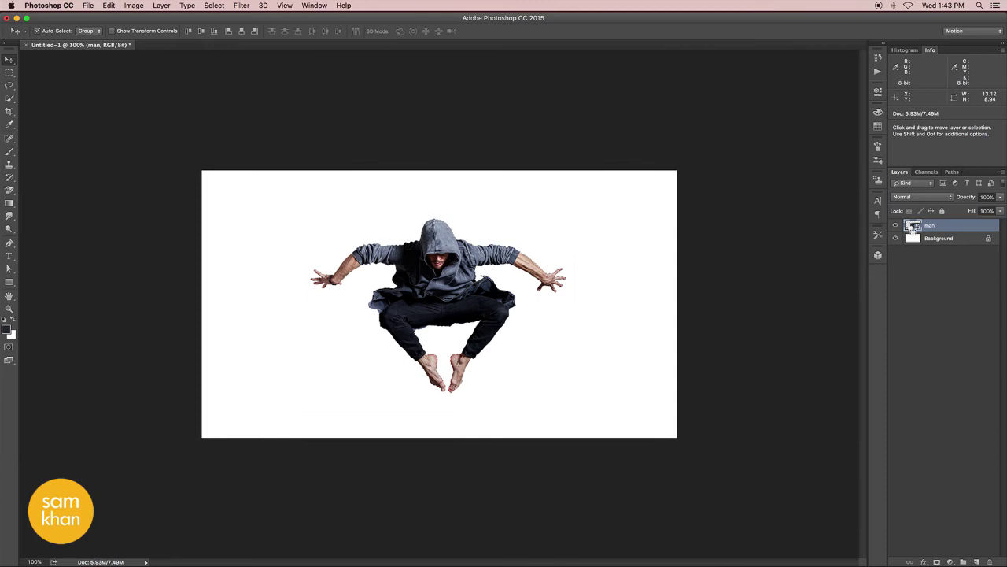
pyautogui.press('z')
pyautogui.moveTo(543, 272); pyautogui.dragTo(586, 288)
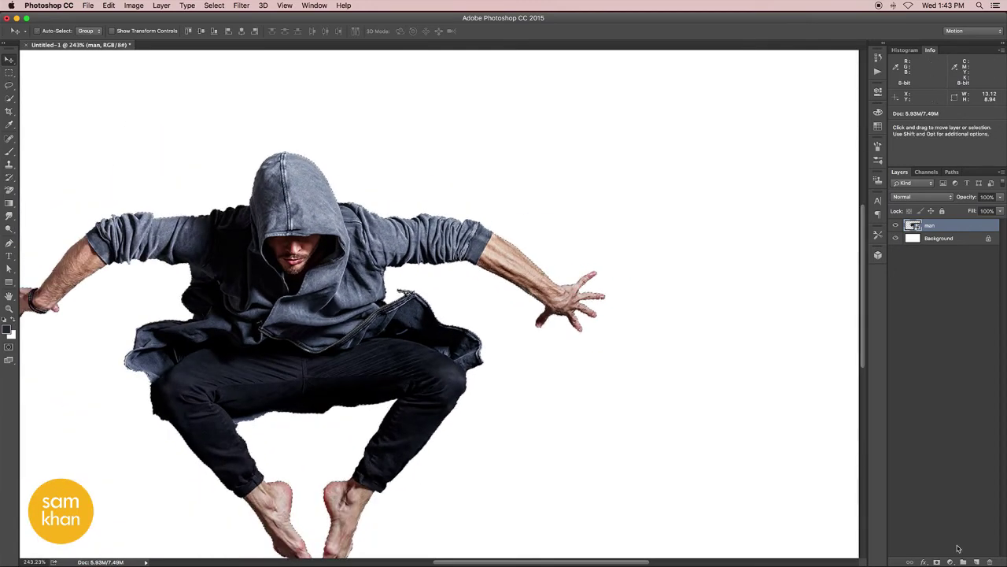
# Create a new layer, fill the man-shaped selection on it with bright green (RGB 0, 255, 84), and deselect.
pyautogui.click(976, 561)
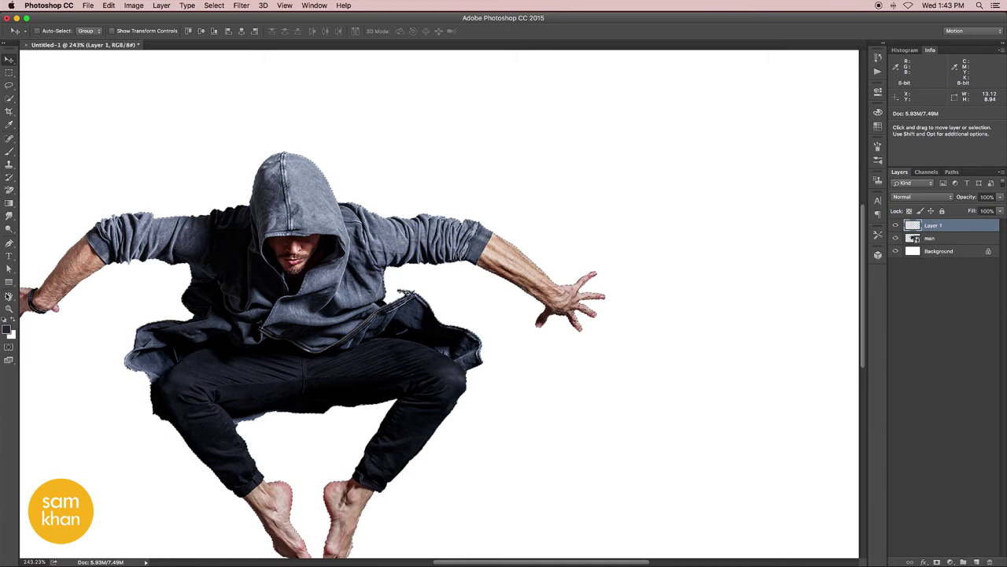
pyautogui.click(10, 333)
pyautogui.moveTo(690, 299); pyautogui.dragTo(747, 282)
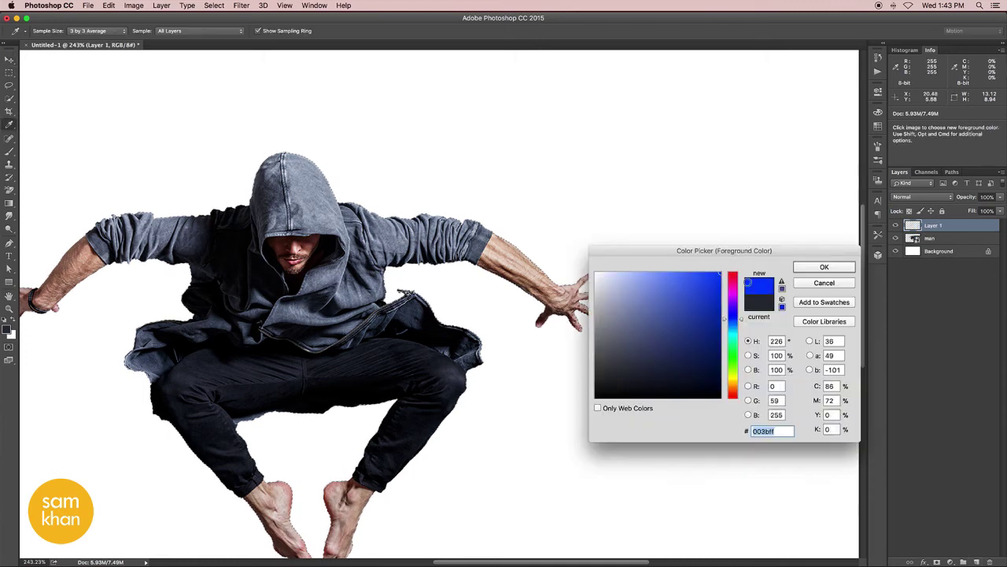
pyautogui.click(736, 353)
pyautogui.press('Return')
pyautogui.press('v')
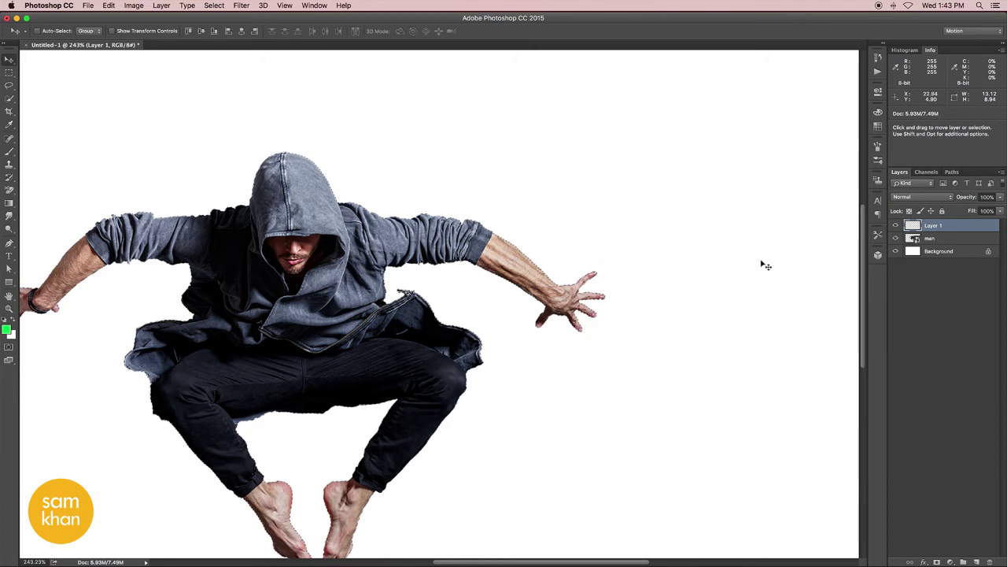
pyautogui.hotkey('alt', 'BackSpace')
pyautogui.press('super+d')
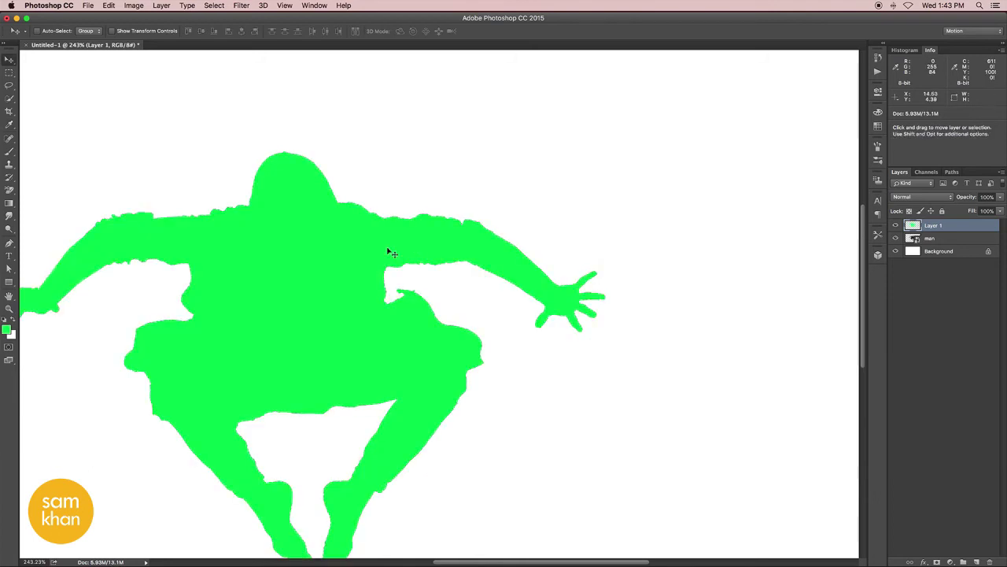
pyautogui.moveTo(392, 311)
pyautogui.mouseDown()
pyautogui.moveTo(362, 317)
pyautogui.moveTo(407, 308)
pyautogui.mouseUp()
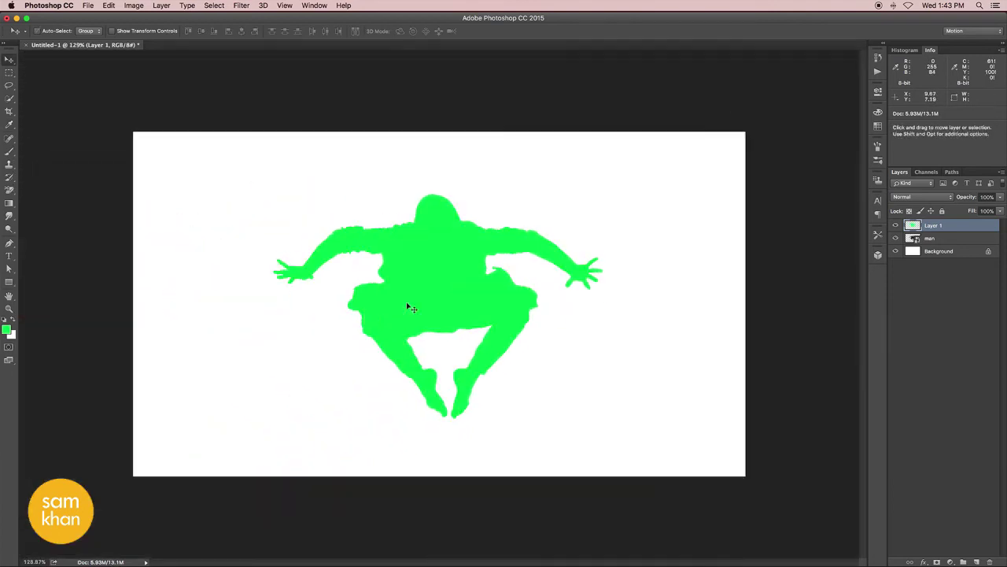
# Merge the man and Background layers, and rename the green silhouette layer as brush.
pyautogui.click(930, 238)
pyautogui.keyDown('shift'); pyautogui.click(936, 250); pyautogui.keyUp('shift')
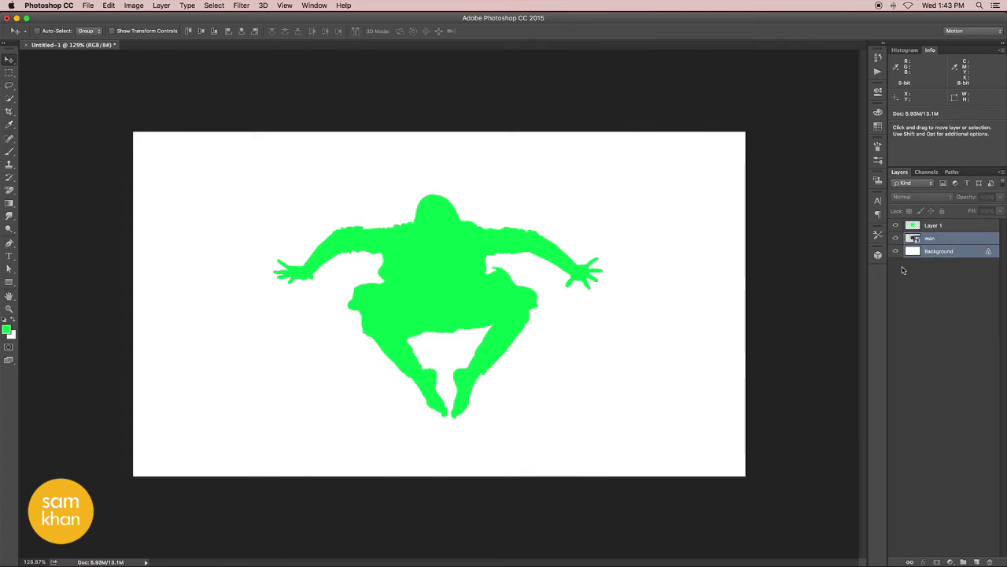
pyautogui.click(1000, 172)
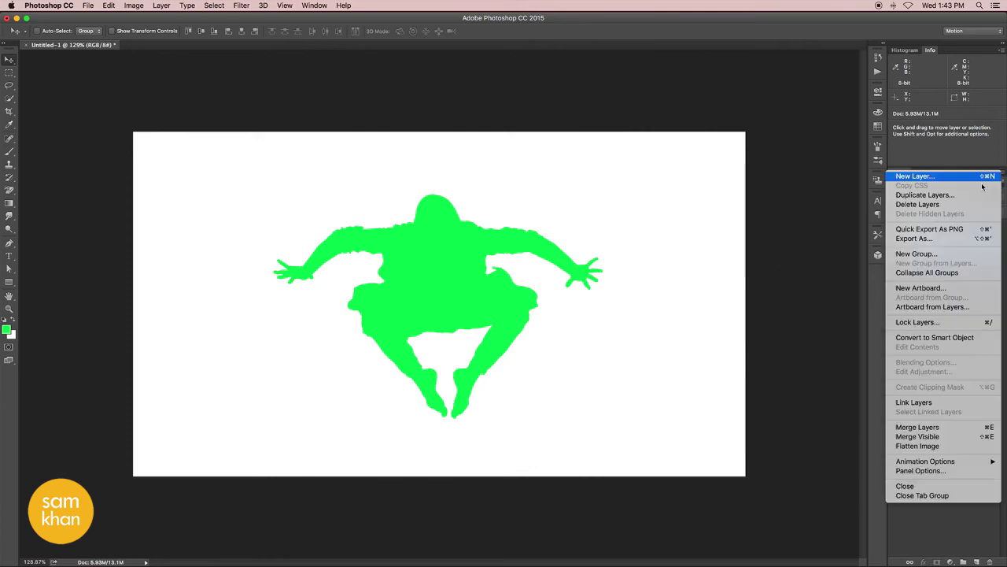
pyautogui.click(936, 427)
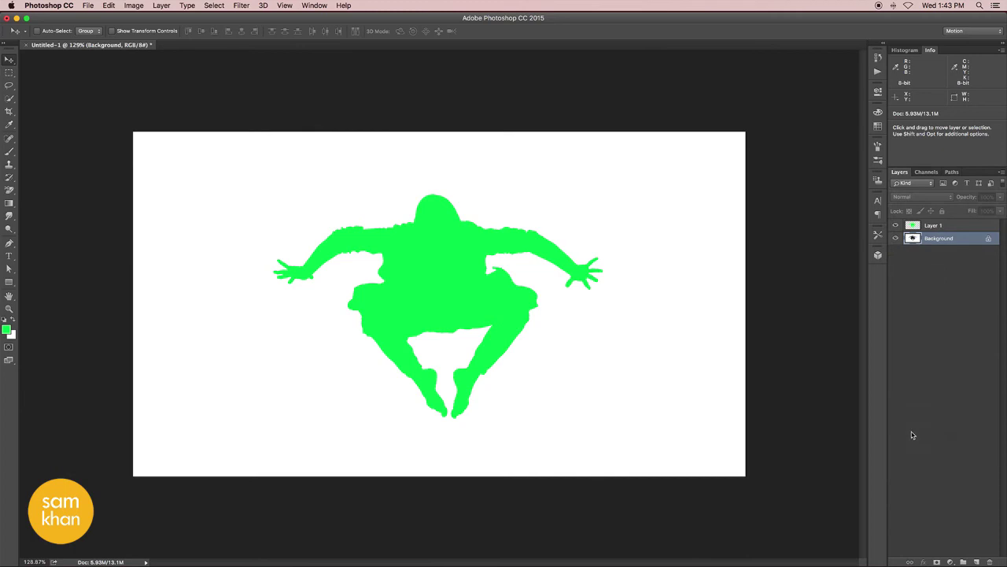
pyautogui.doubleClick(932, 227)
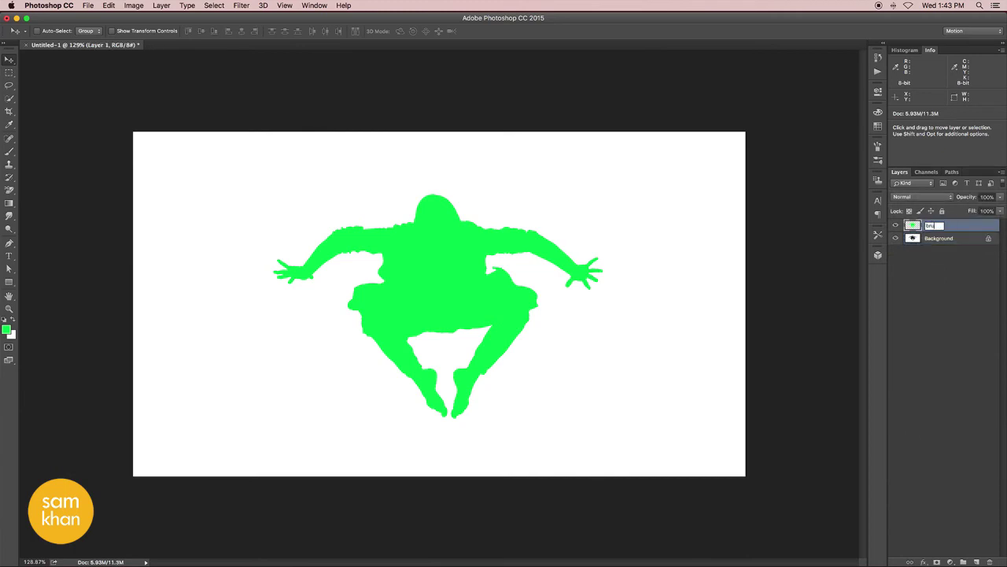
pyautogui.press('Return')
# Load the Dust Brushes.abr file from the input folder into the Brush tool's presets.
pyautogui.click(12, 177)
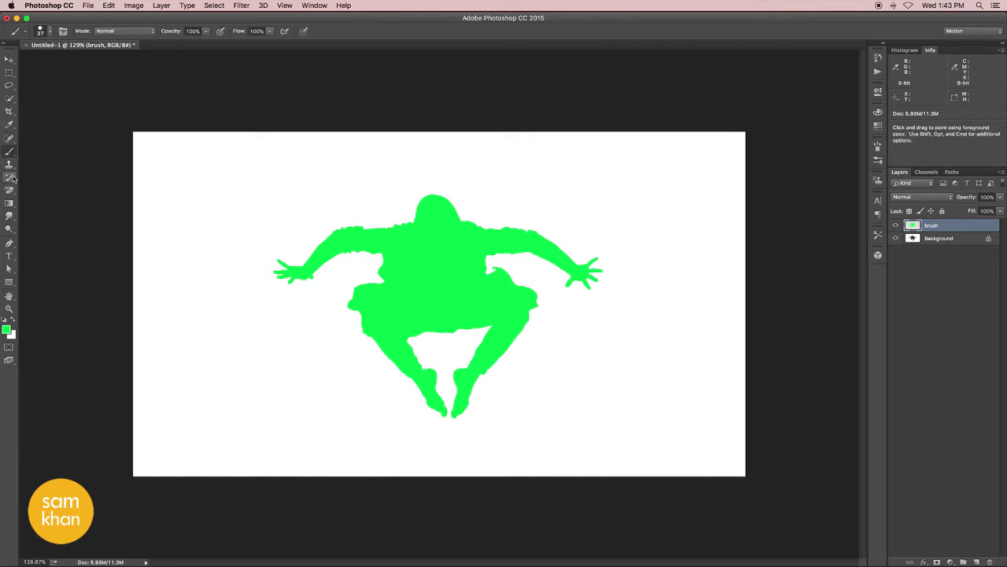
pyautogui.click(50, 33)
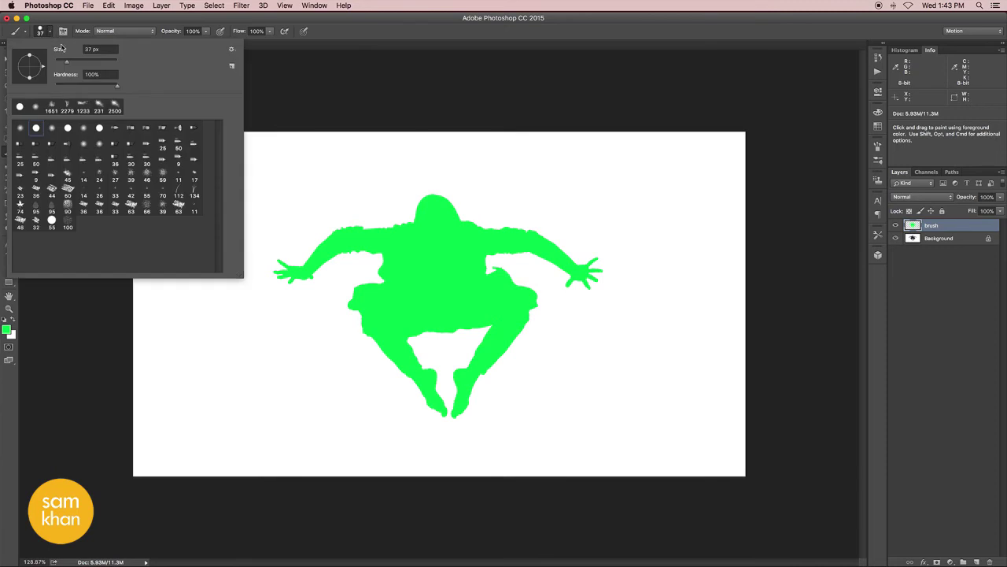
pyautogui.click(233, 50)
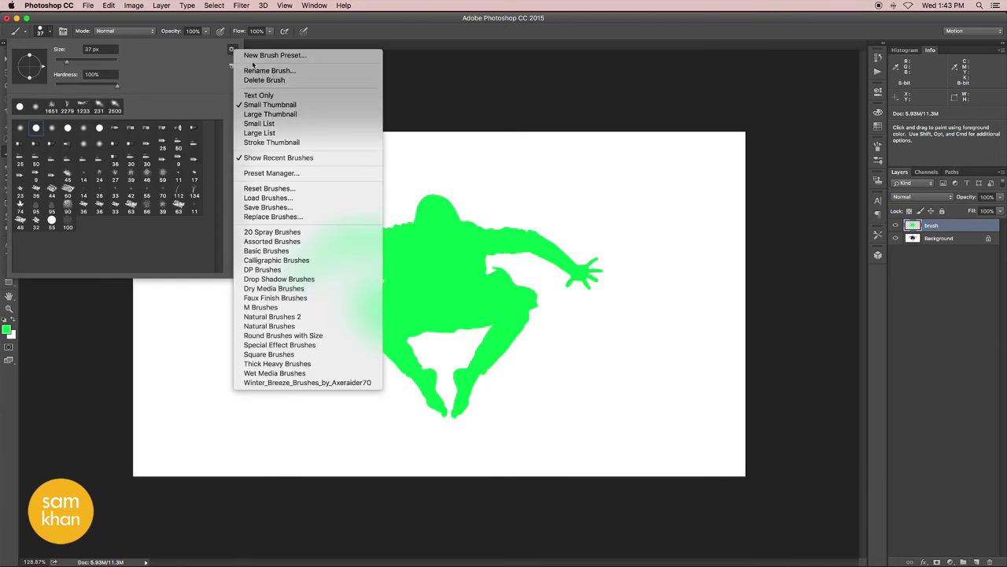
pyautogui.click(313, 202)
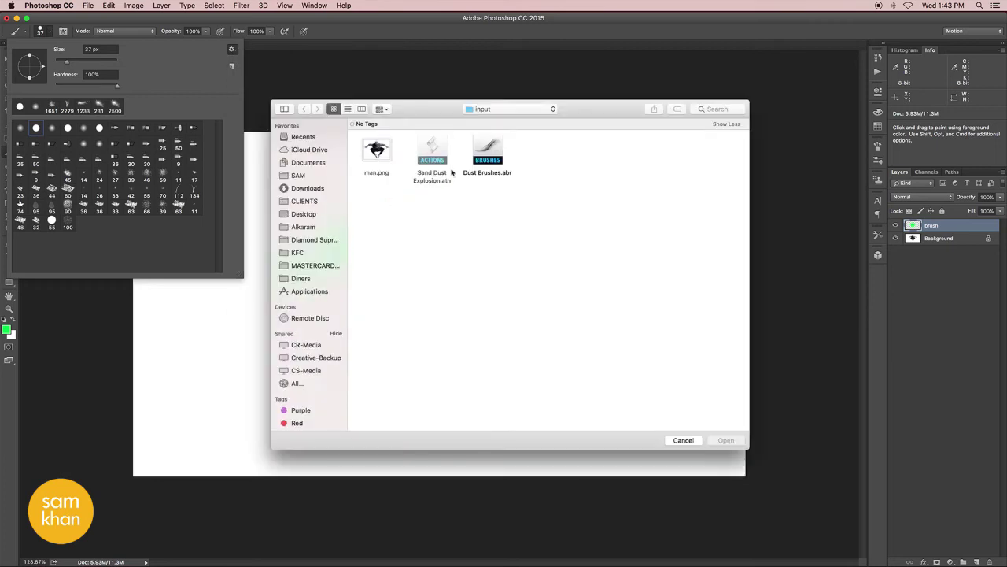
pyautogui.click(491, 159)
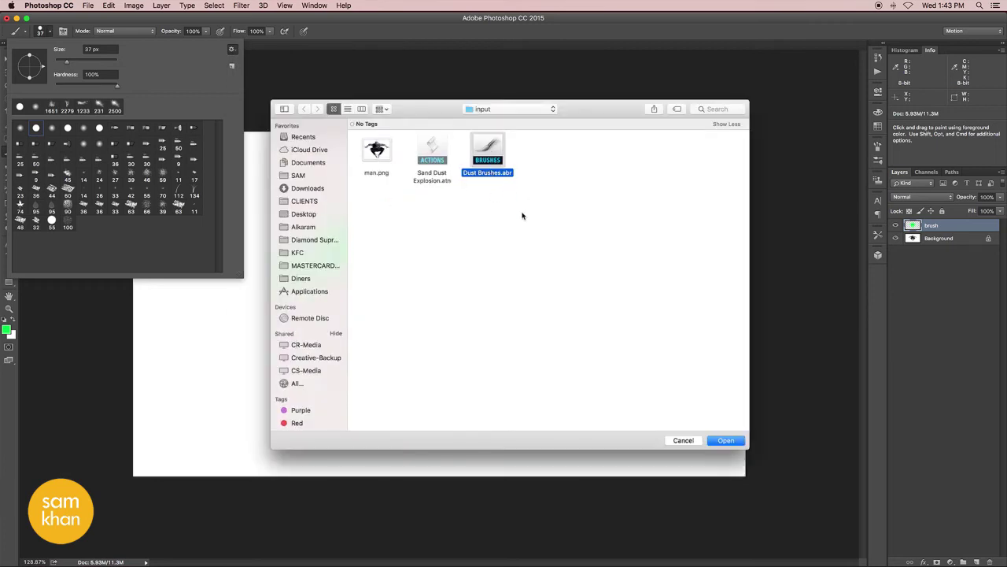
pyautogui.click(730, 443)
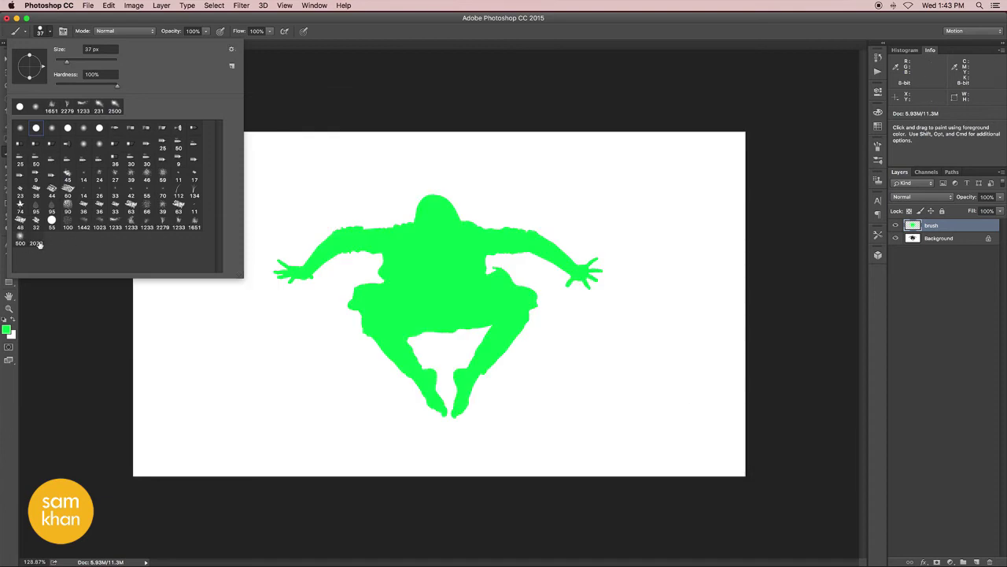
pyautogui.click(277, 71)
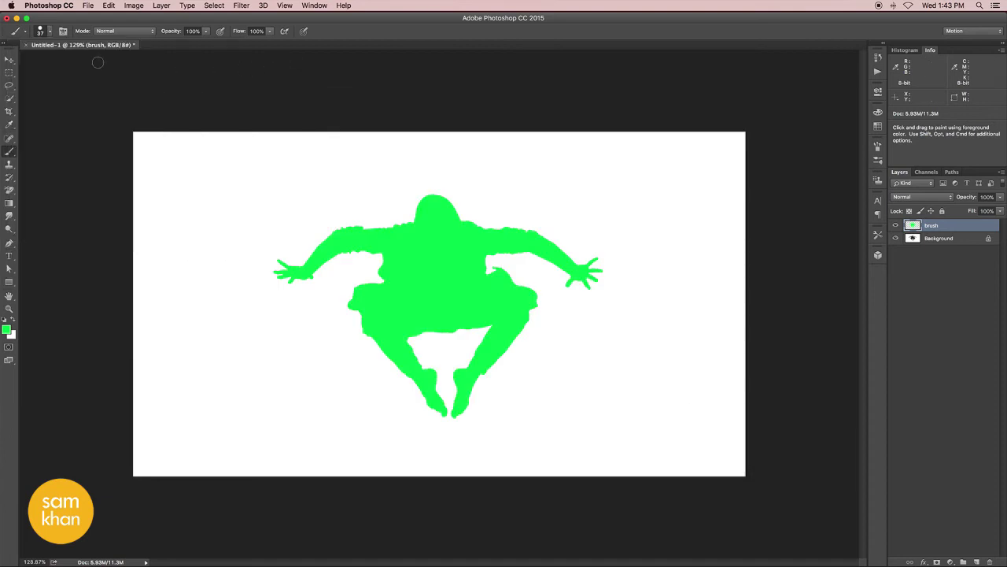
# Load the Sand Dust Explosion.atn action file from the input folder.
pyautogui.click(878, 71)
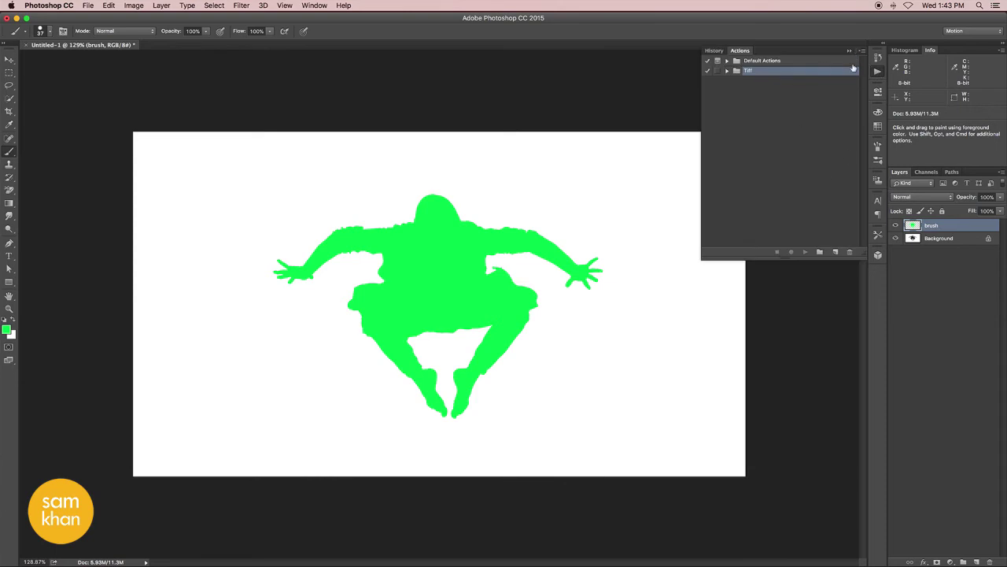
pyautogui.click(861, 52)
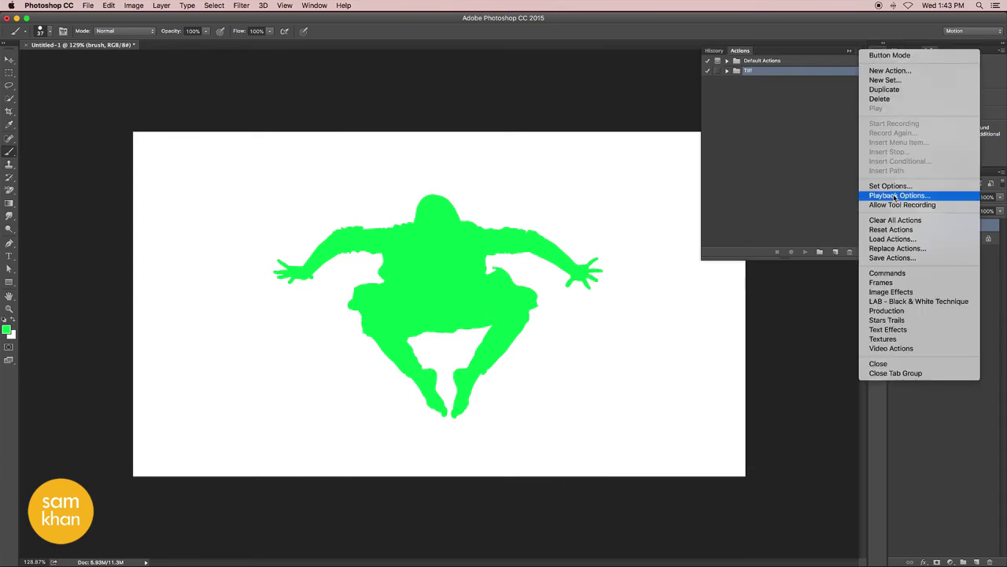
pyautogui.click(921, 240)
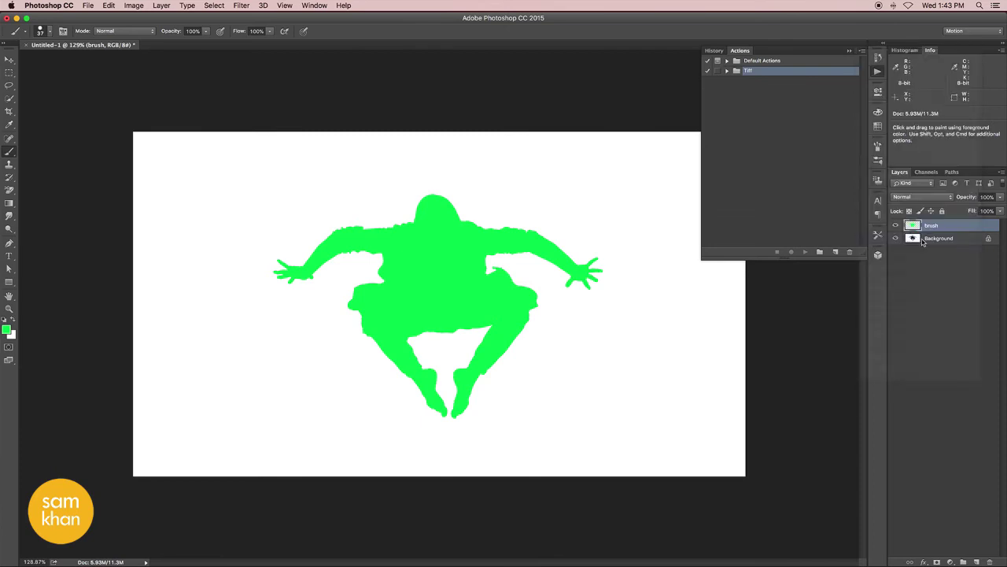
pyautogui.click(432, 153)
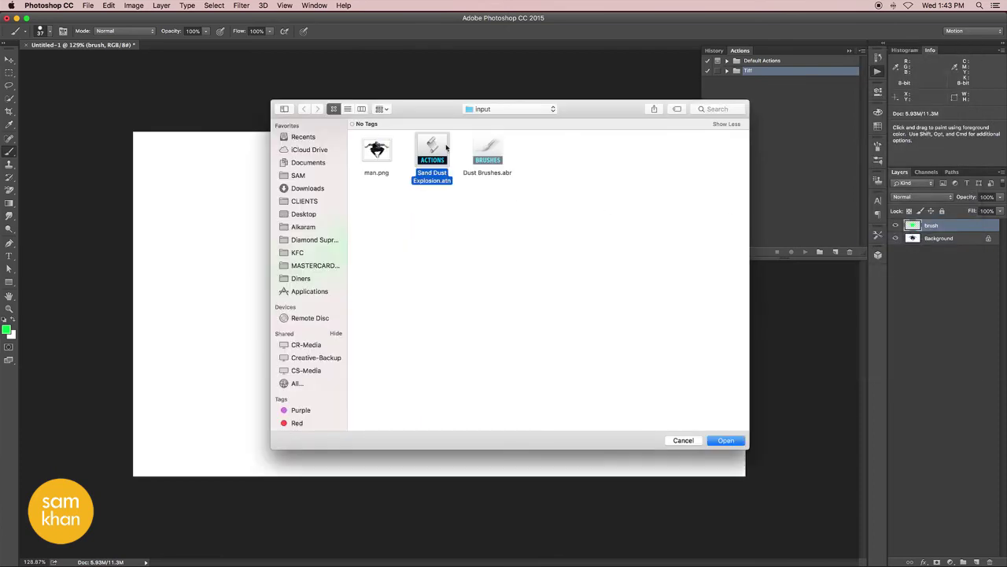
pyautogui.click(726, 441)
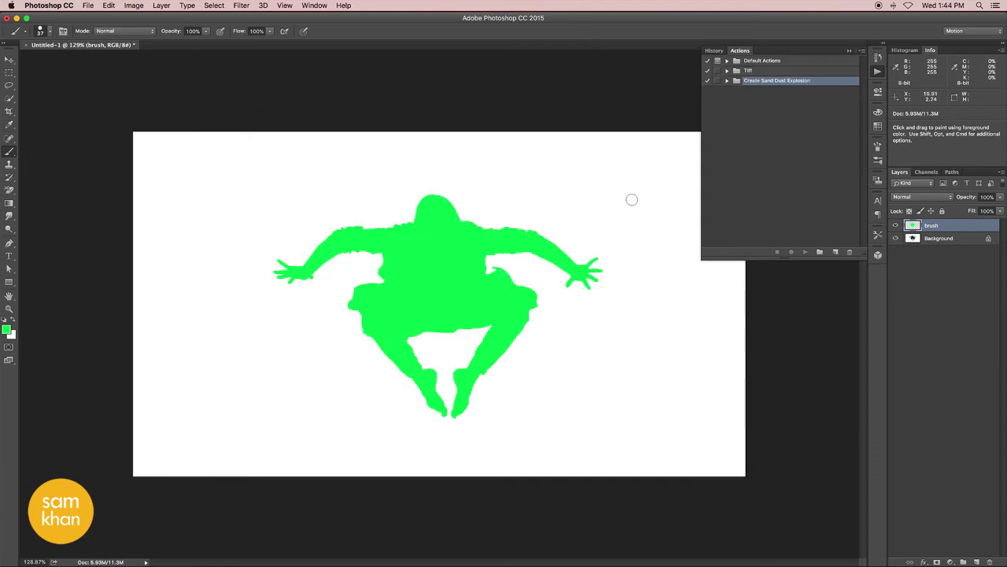
# Play the Create Sand Dust Explosion action from the loaded set of the same name.
pyautogui.click(726, 80)
pyautogui.click(772, 91)
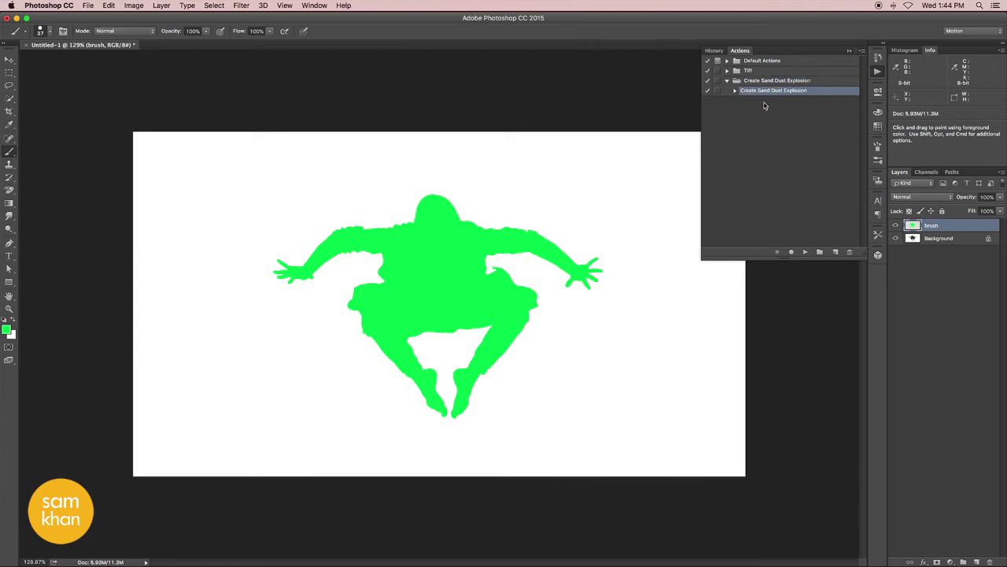
pyautogui.click(805, 252)
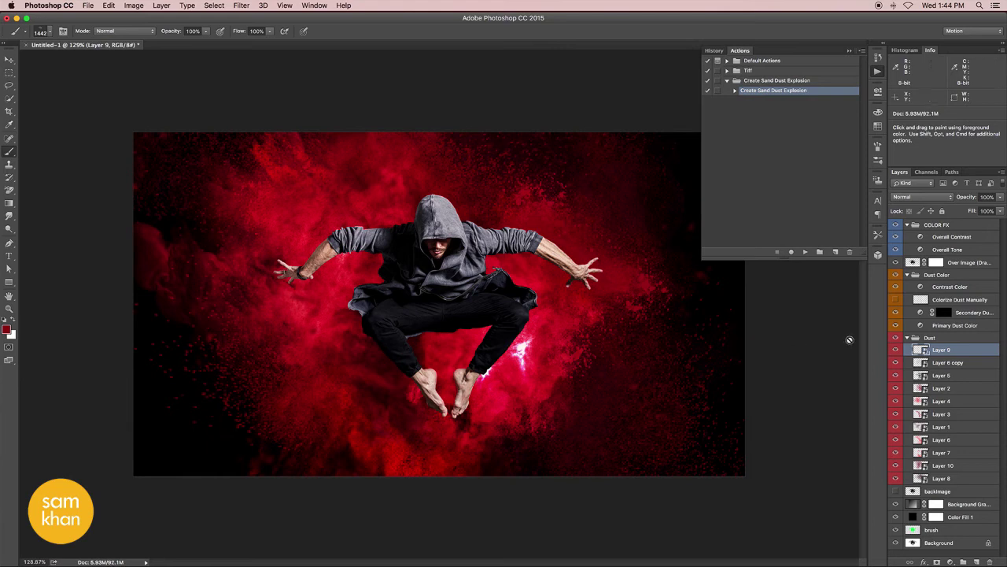
# Collapse the Dust, Dust Color and COLOR FX layer groups and switch to the Move tool.
pyautogui.click(908, 338)
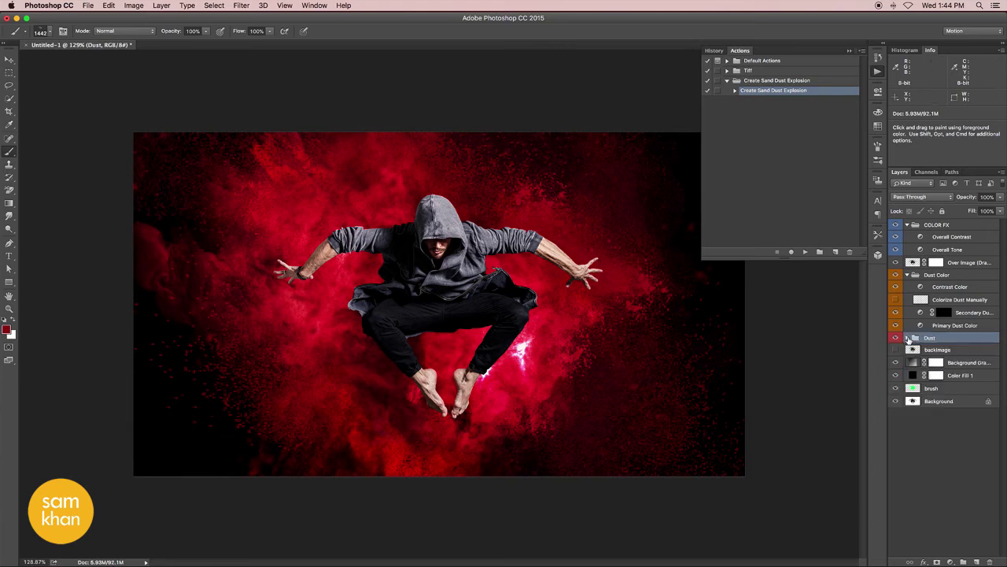
pyautogui.click(907, 275)
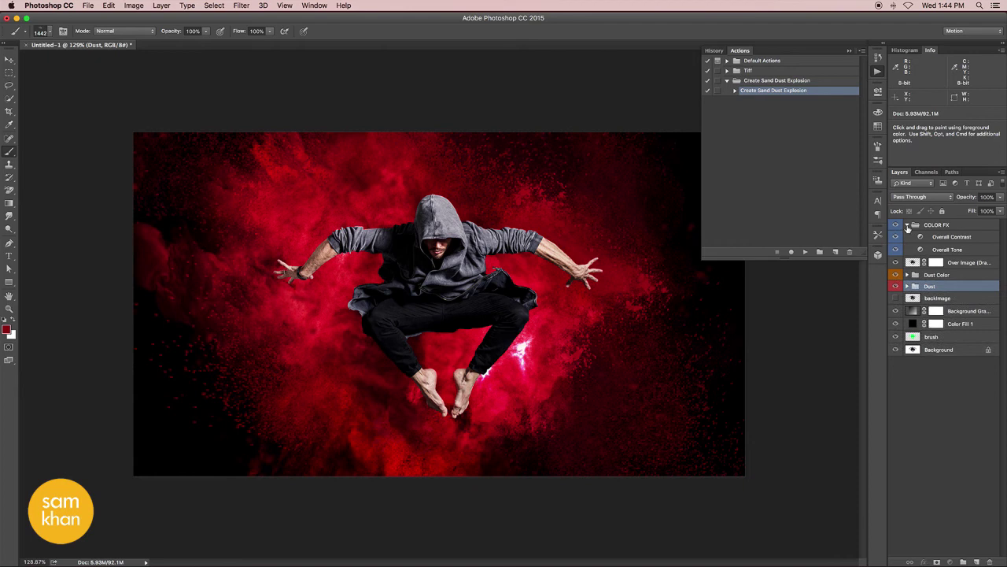
pyautogui.click(907, 225)
pyautogui.click(9, 60)
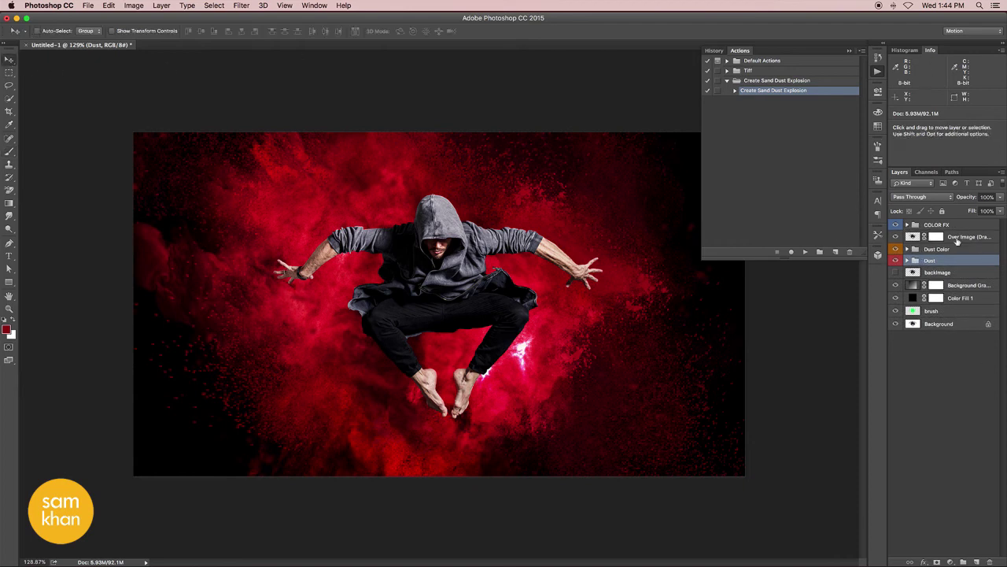
# Select the Over Image layer and turn its visibility off and back on to see what it contributes.
pyautogui.click(930, 238)
pyautogui.click(896, 237)
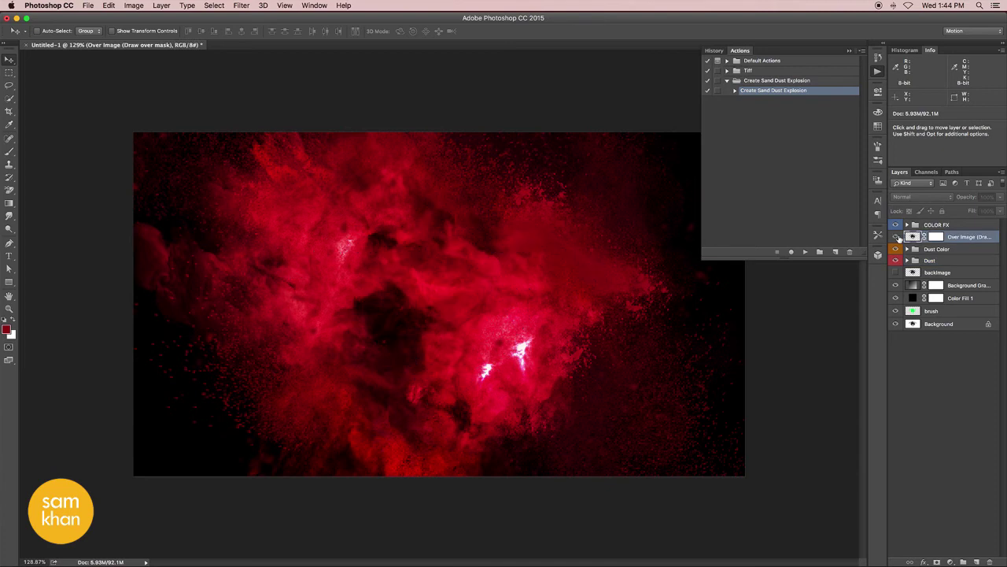
pyautogui.click(895, 237)
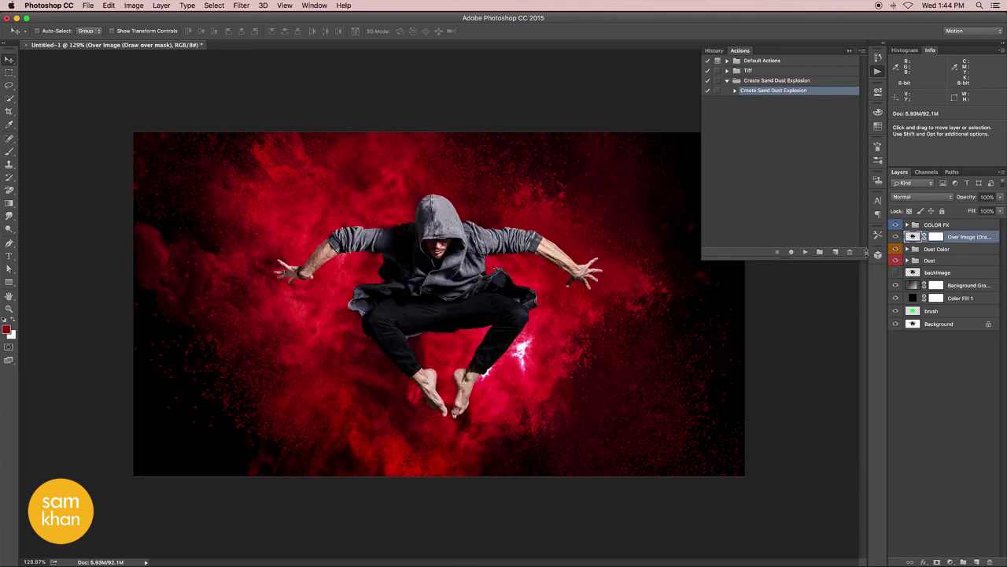
# Activate the Brush tool with the 1442 dust brush and set its size to 153 px.
pyautogui.moveTo(506, 292); pyautogui.dragTo(535, 292)
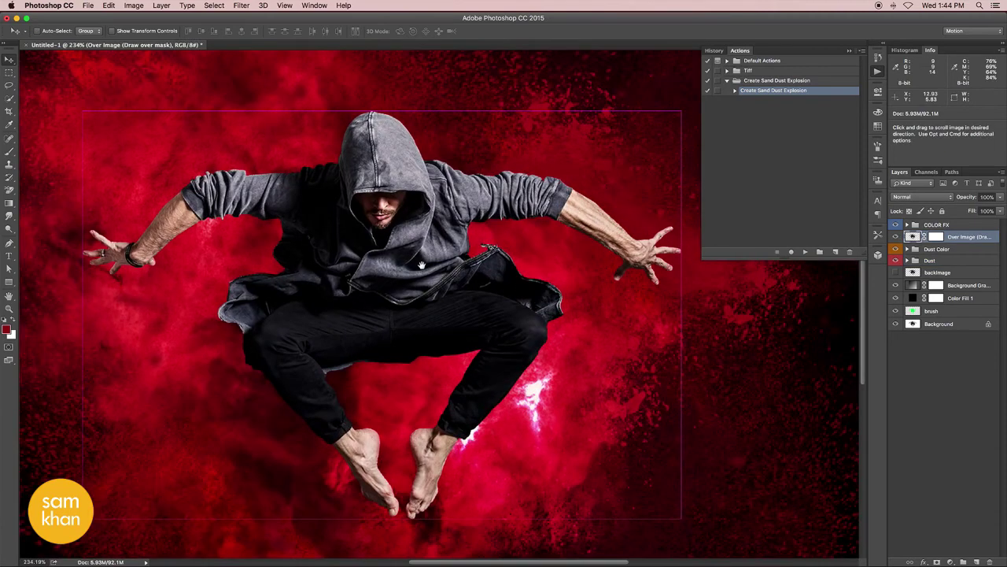
pyautogui.moveTo(421, 265); pyautogui.dragTo(462, 275)
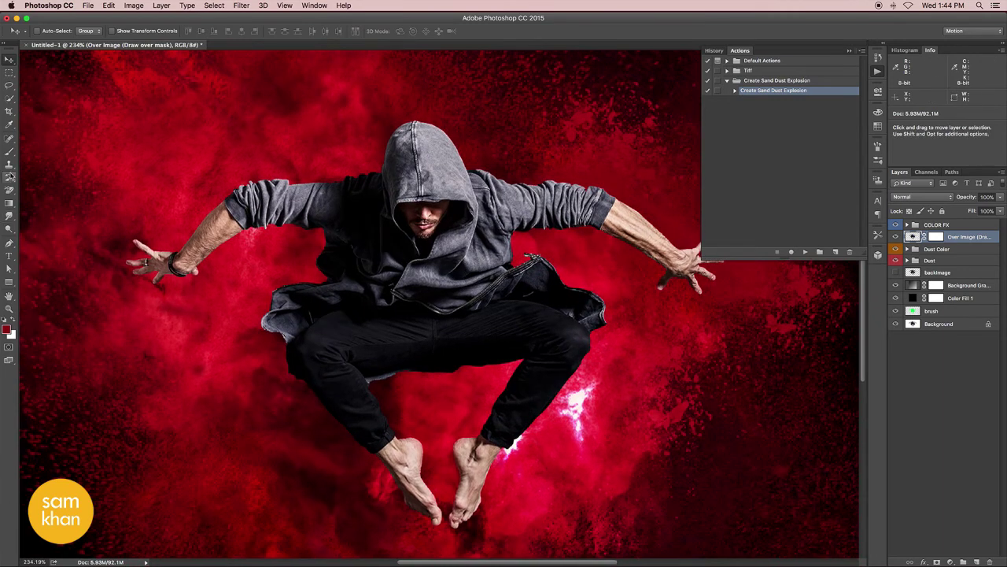
pyautogui.click(8, 151)
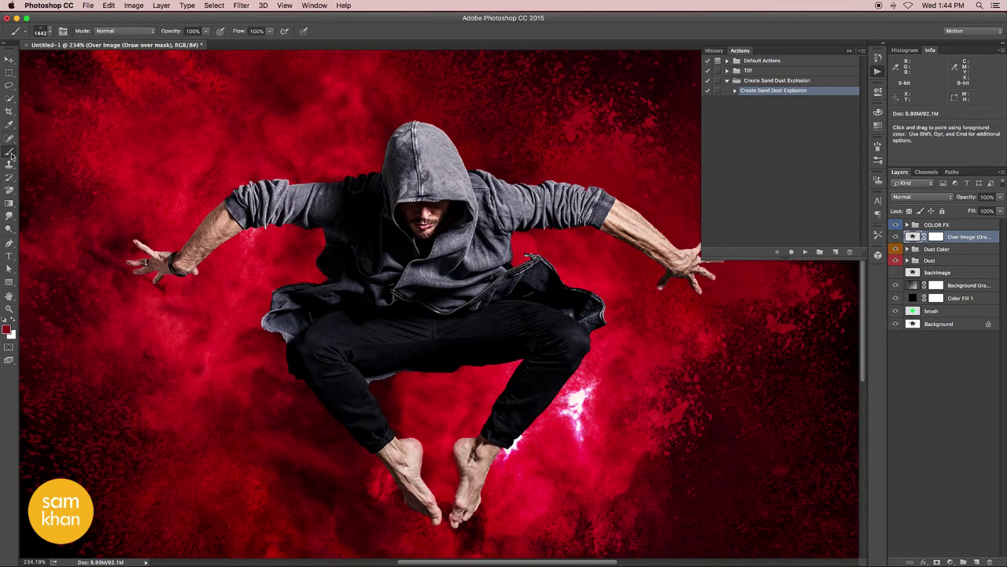
pyautogui.click(46, 31)
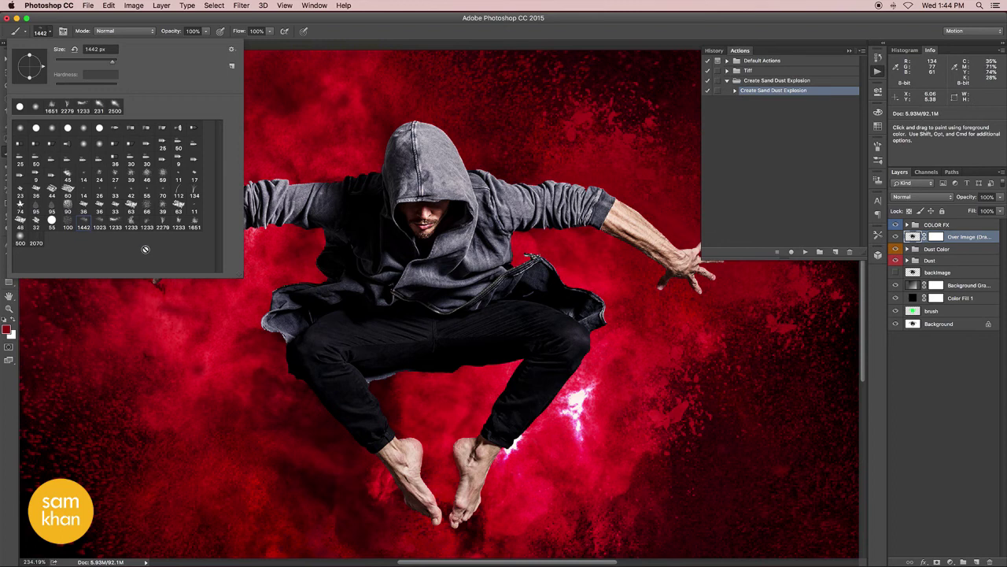
pyautogui.click(229, 337)
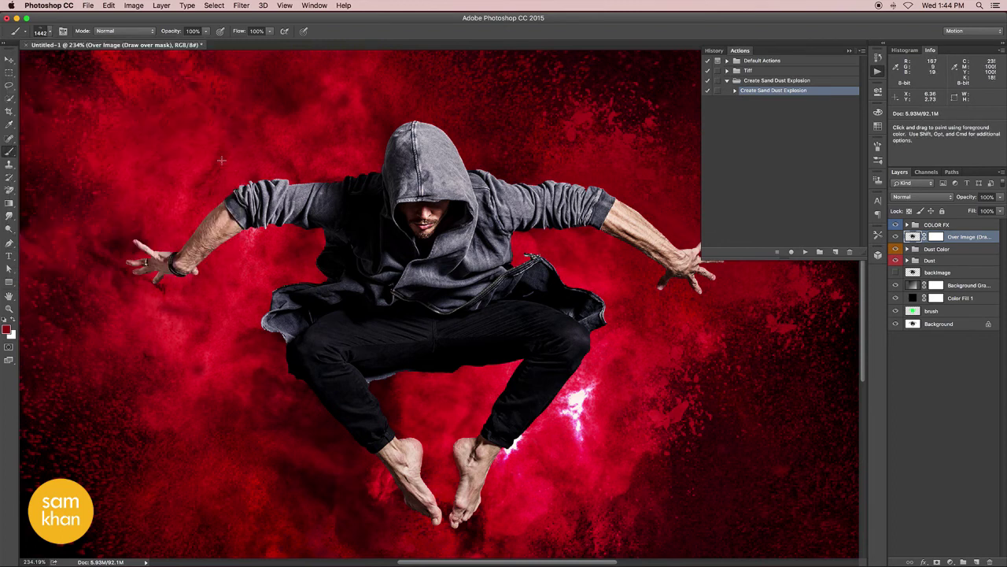
pyautogui.rightClick(299, 170)
pyautogui.click(361, 193)
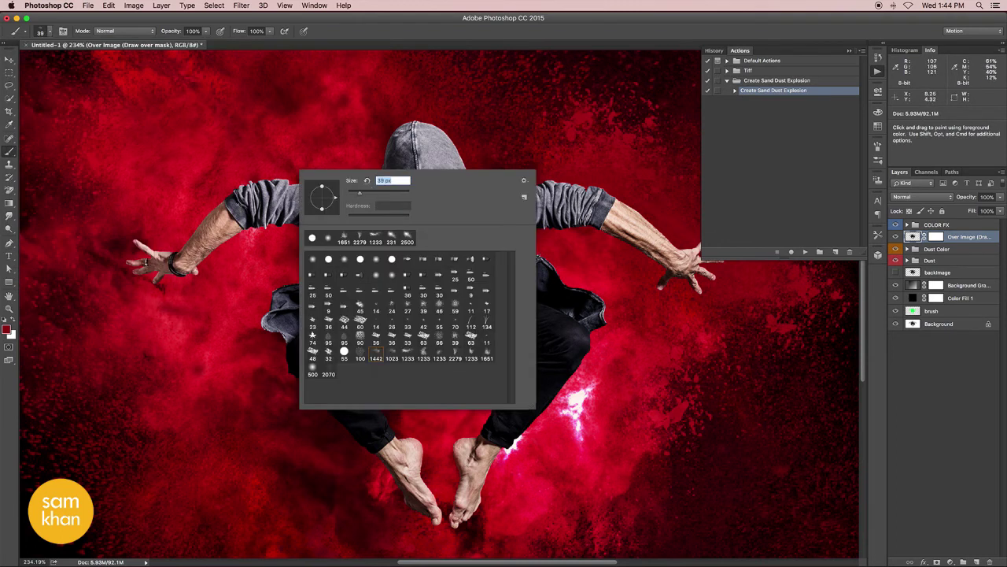
pyautogui.moveTo(366, 196); pyautogui.dragTo(392, 193)
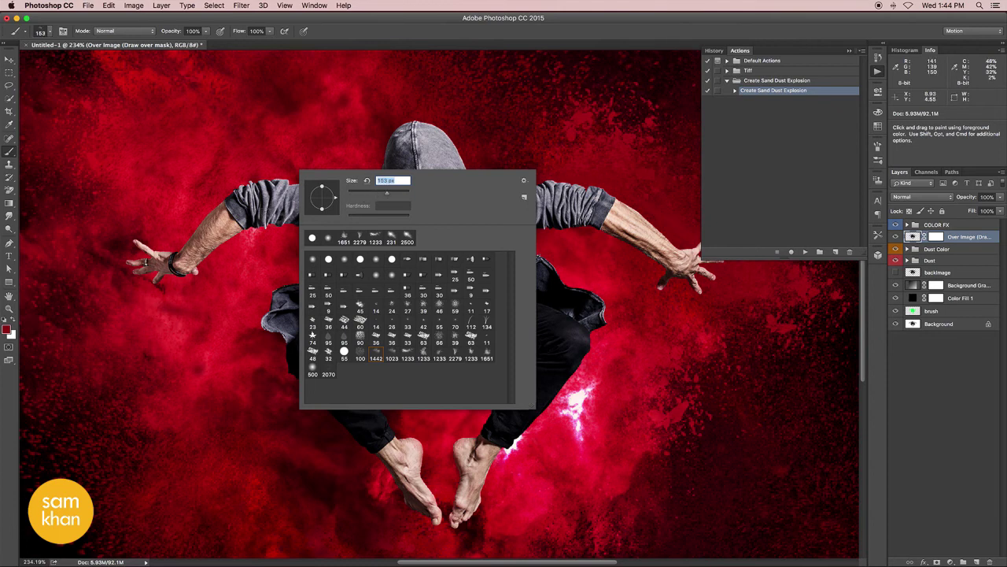
pyautogui.click(228, 135)
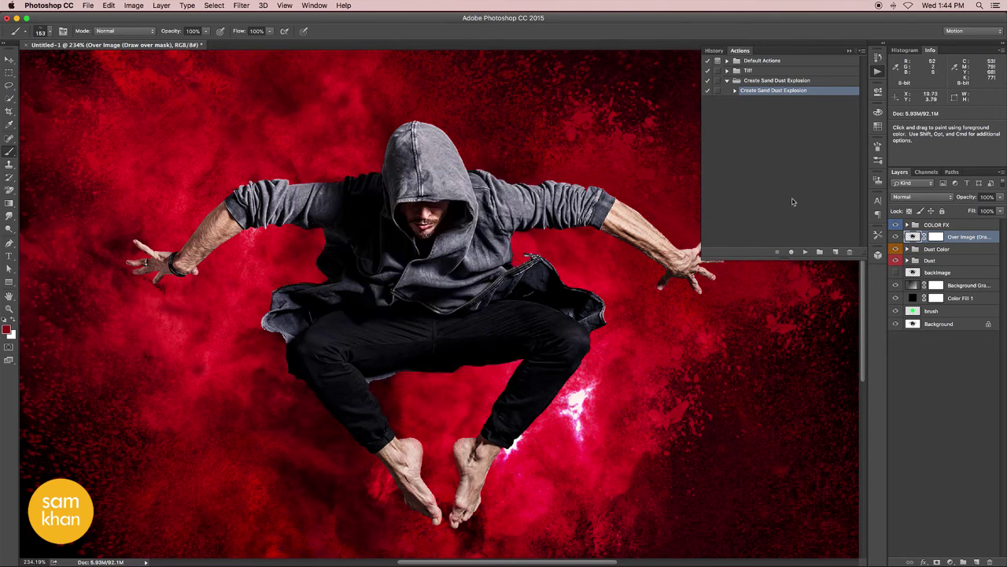
# Paint black dust texture on the Over Image layer mask to fade the sleeve and jacket edge on the image's left side.
pyautogui.click(935, 237)
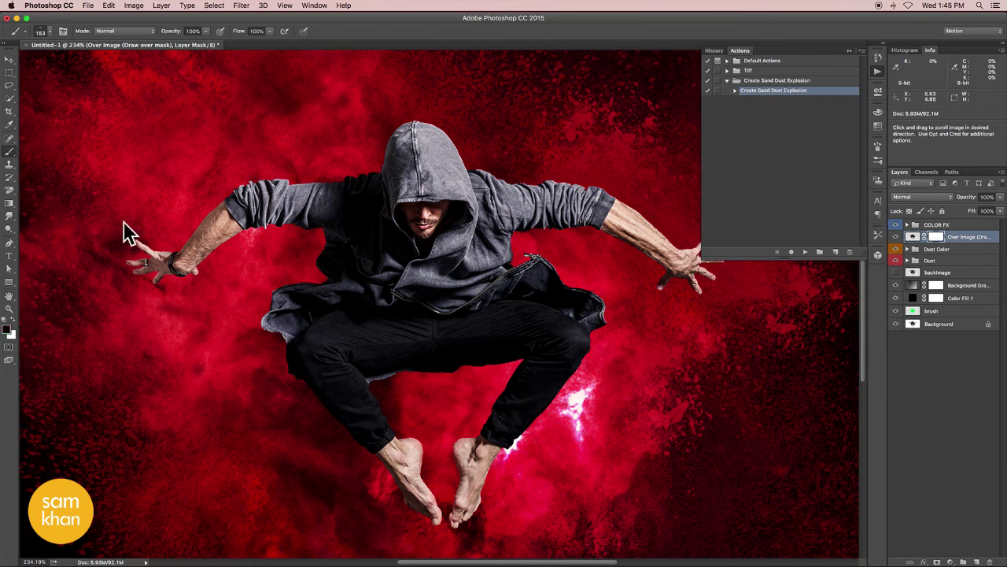
pyautogui.scroll(3, 319, 273)
pyautogui.click(313, 273)
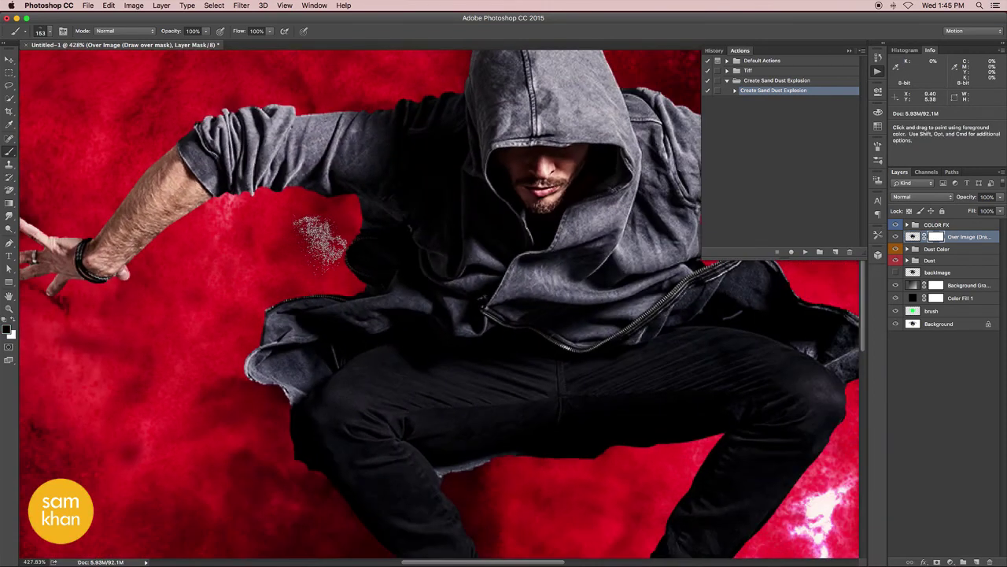
pyautogui.moveTo(326, 243)
pyautogui.mouseDown()
pyautogui.moveTo(307, 276)
pyautogui.moveTo(353, 277)
pyautogui.moveTo(311, 274)
pyautogui.moveTo(338, 292)
pyautogui.moveTo(268, 288)
pyautogui.moveTo(295, 296)
pyautogui.moveTo(220, 358)
pyautogui.mouseUp()
pyautogui.press('super+z')
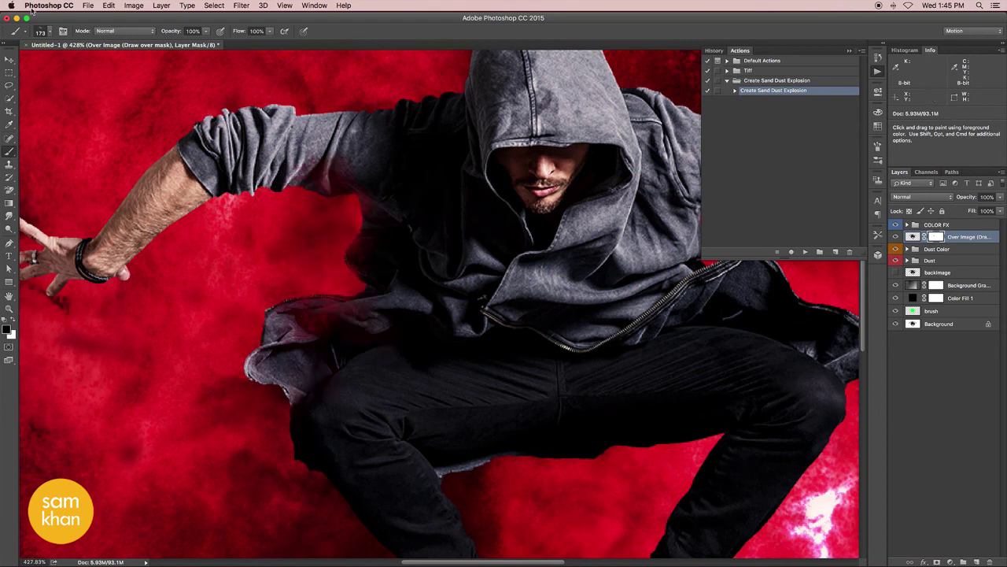
# Try fading the jacket edge on the mask with the 1651 dust brush.
pyautogui.click(50, 32)
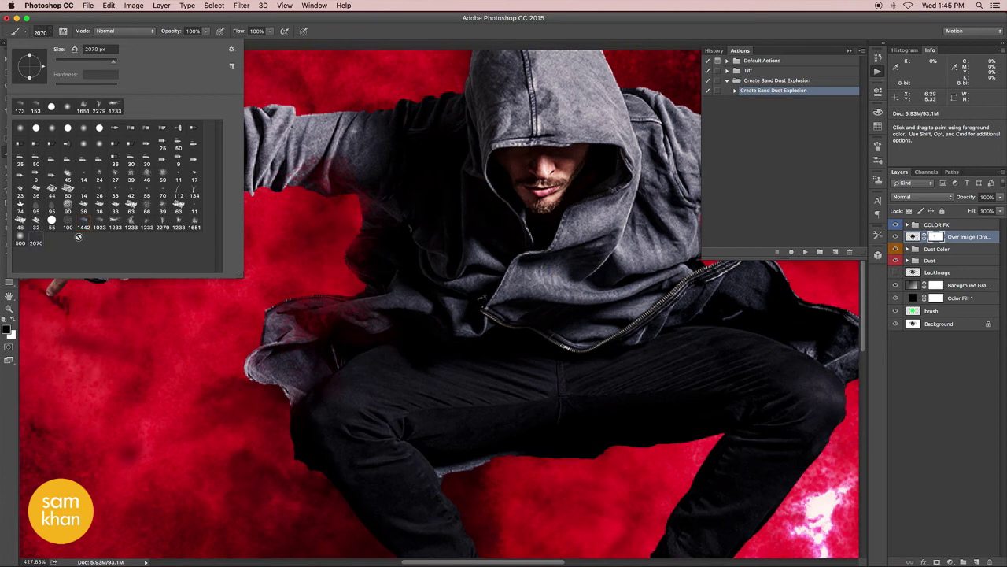
pyautogui.click(194, 226)
pyautogui.click(299, 256)
pyautogui.moveTo(333, 276); pyautogui.dragTo(151, 275)
pyautogui.click(51, 33)
pyautogui.click(363, 247)
pyautogui.moveTo(375, 254)
pyautogui.mouseDown()
pyautogui.moveTo(365, 248)
pyautogui.moveTo(130, 277)
pyautogui.mouseUp()
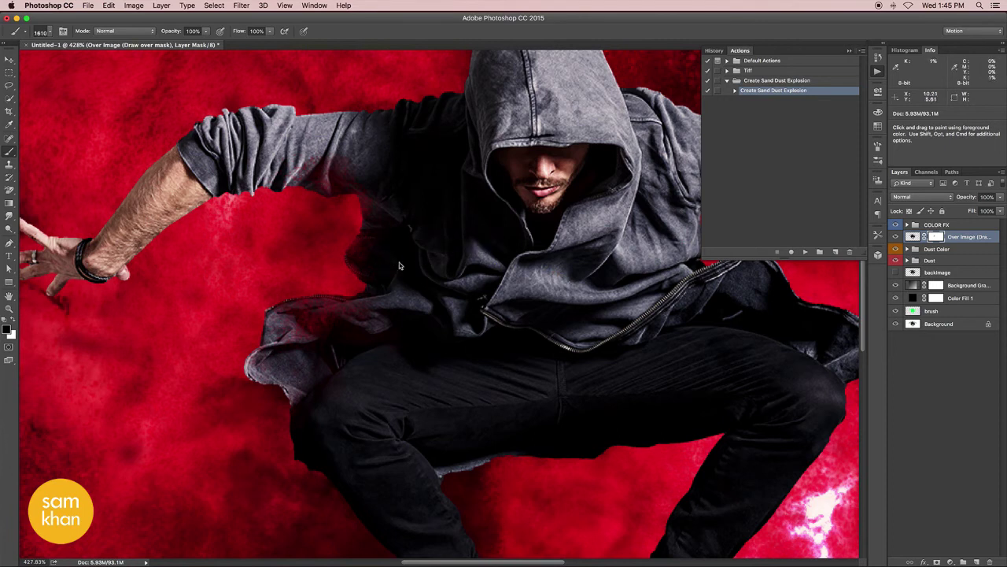
# Set the 2070 dust brush to 140 px and dab it on the mask over the left jacket tail.
pyautogui.rightClick(399, 266)
pyautogui.click(462, 285)
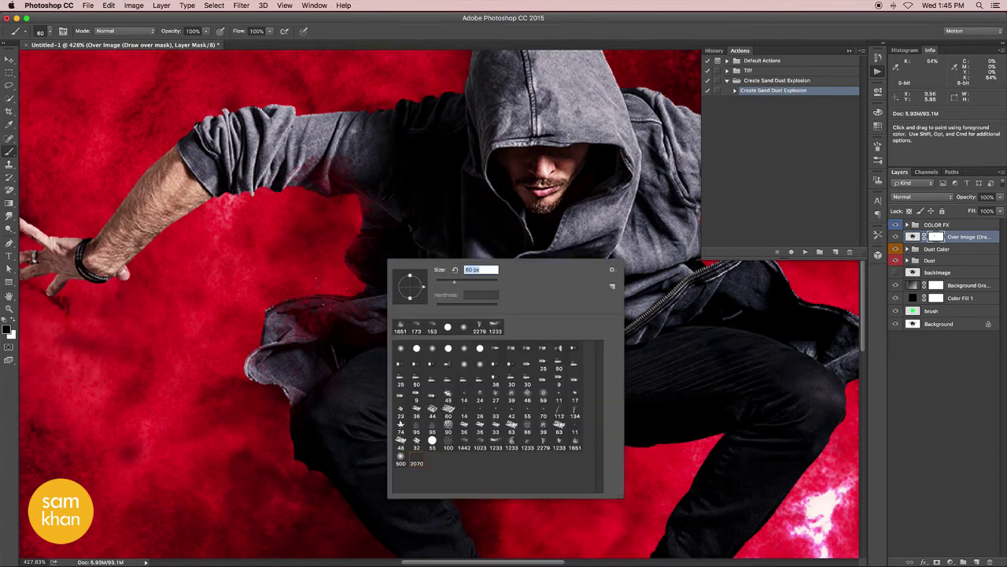
pyautogui.moveTo(461, 286); pyautogui.dragTo(469, 286)
pyautogui.click(295, 319)
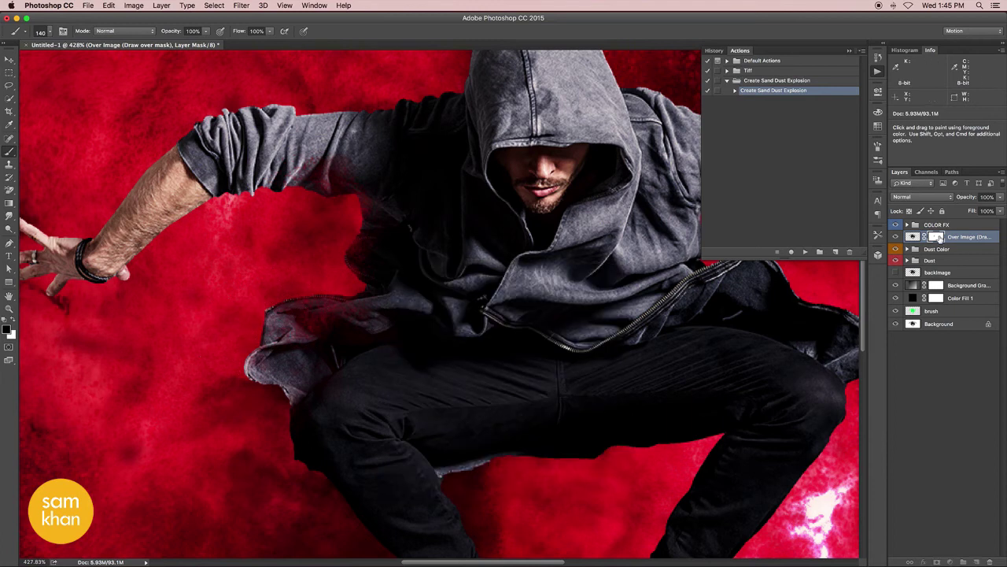
# Try a dab of the 100 px speckle brush on the mask beside the left jacket tail.
pyautogui.scroll(-5, 247, 198)
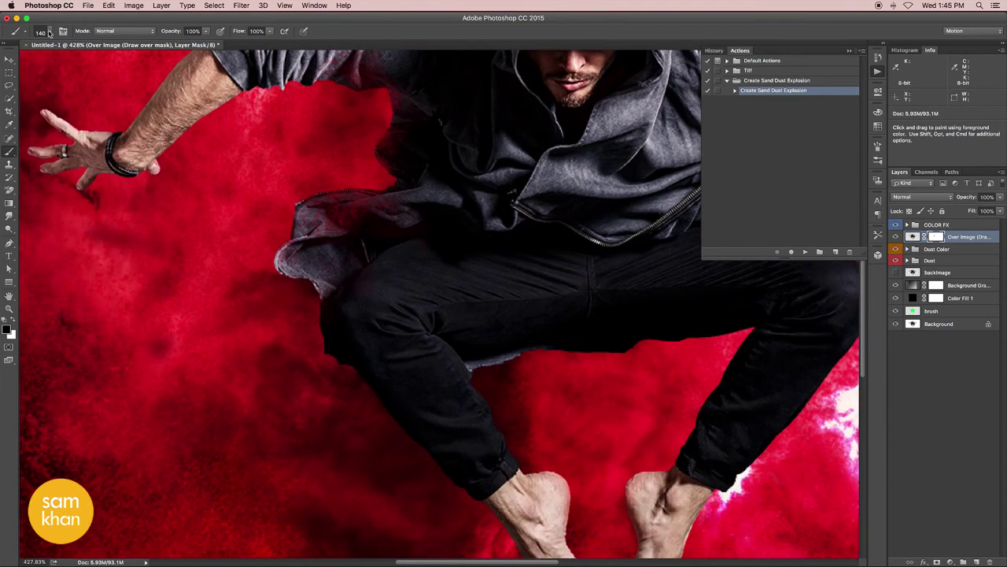
pyautogui.click(49, 32)
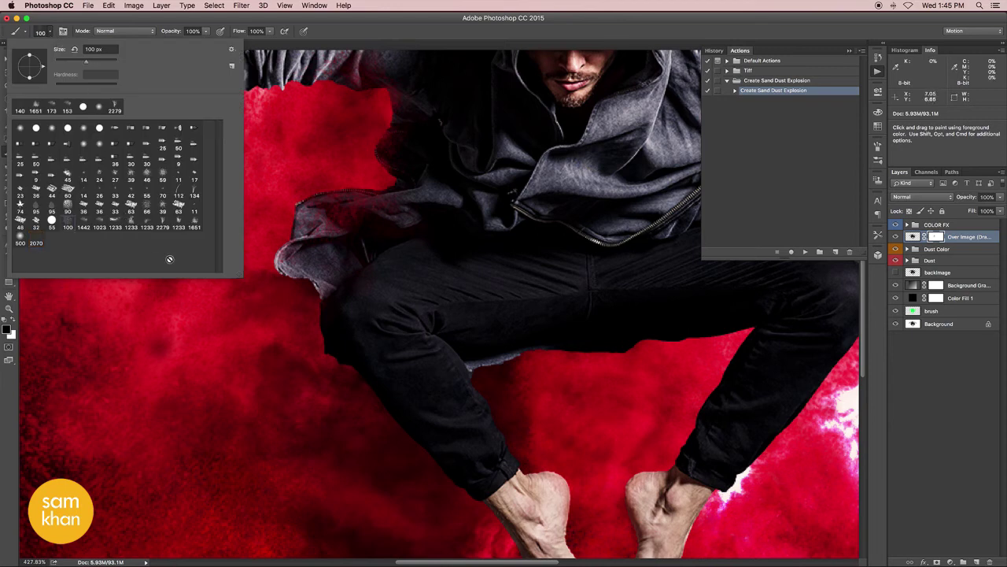
pyautogui.click(258, 299)
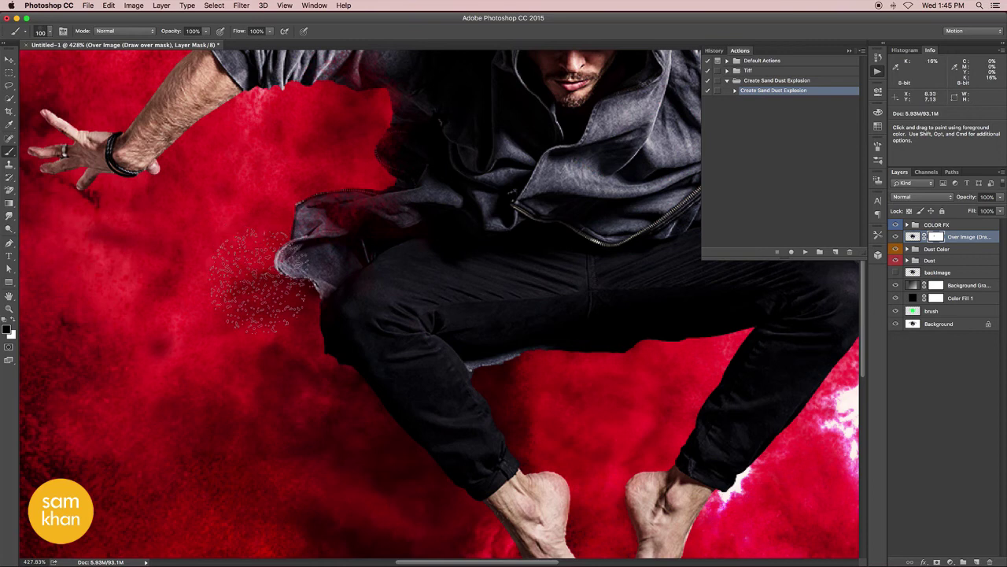
pyautogui.click(259, 281)
pyautogui.press('super+z')
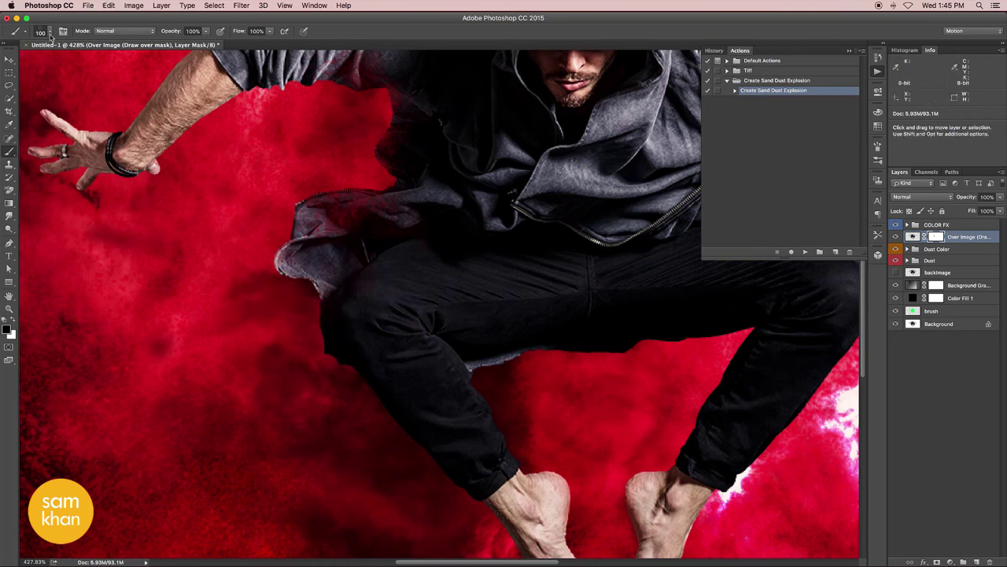
# Paint over the left jacket tail on the mask with the 1442 dust brush sized to 70 px.
pyautogui.click(49, 33)
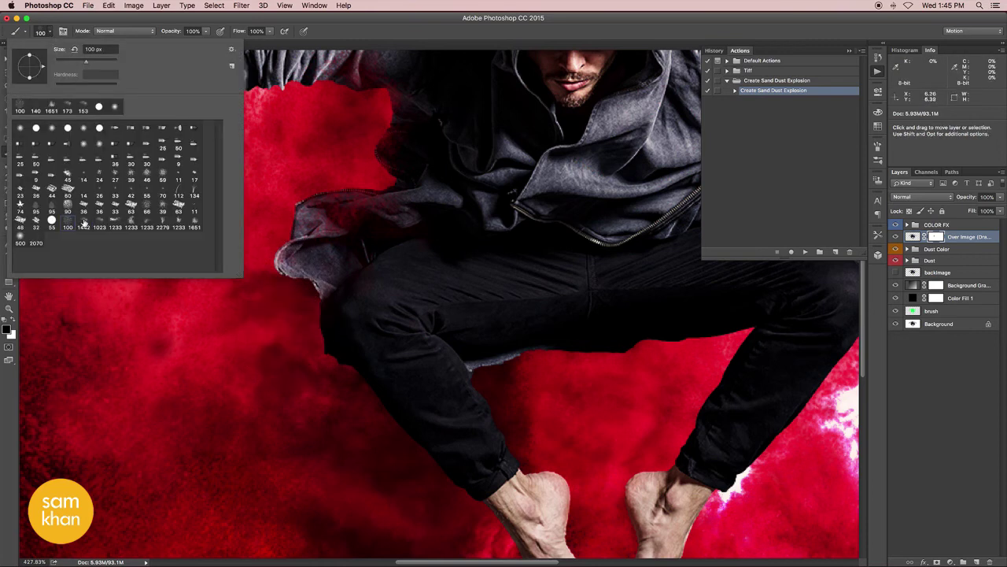
pyautogui.click(84, 223)
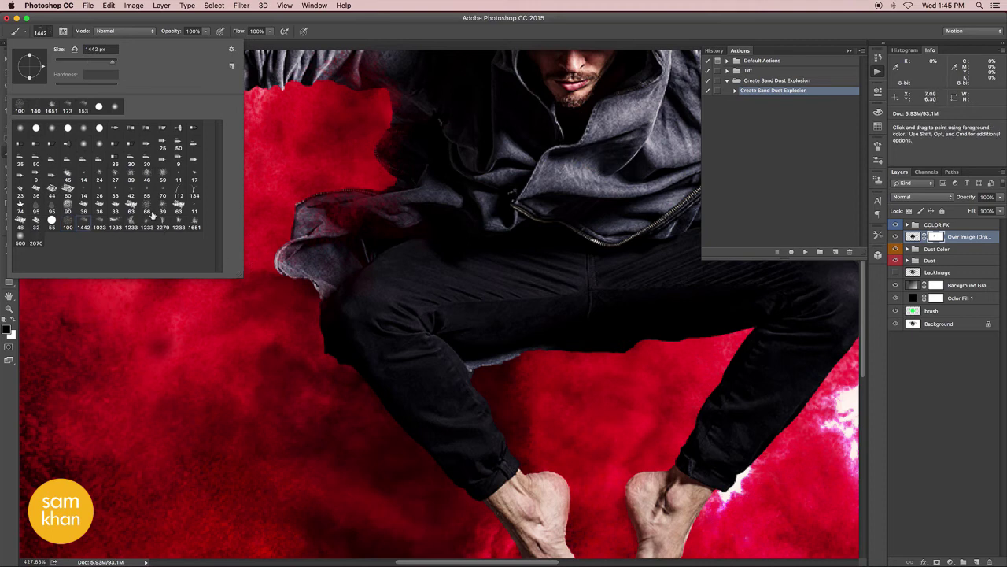
pyautogui.click(263, 287)
pyautogui.rightClick(280, 268)
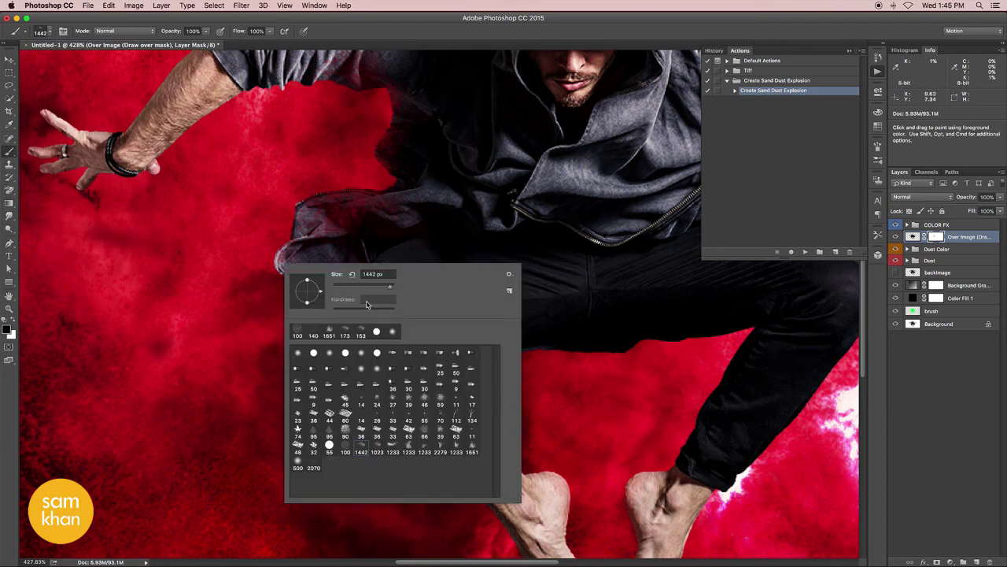
pyautogui.moveTo(363, 291); pyautogui.dragTo(355, 289)
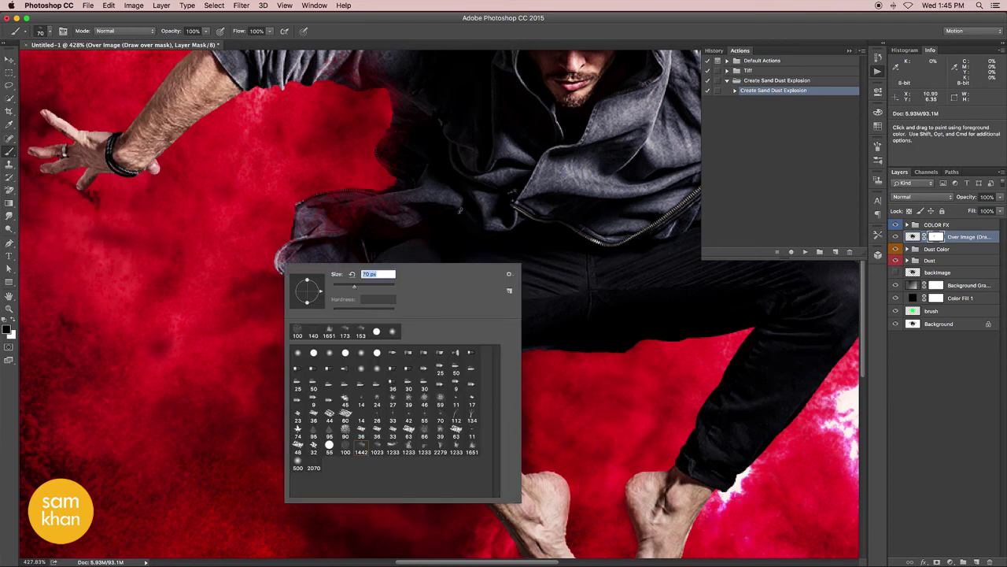
pyautogui.press('Return')
pyautogui.moveTo(343, 228); pyautogui.dragTo(394, 227)
pyautogui.moveTo(283, 256); pyautogui.dragTo(291, 276)
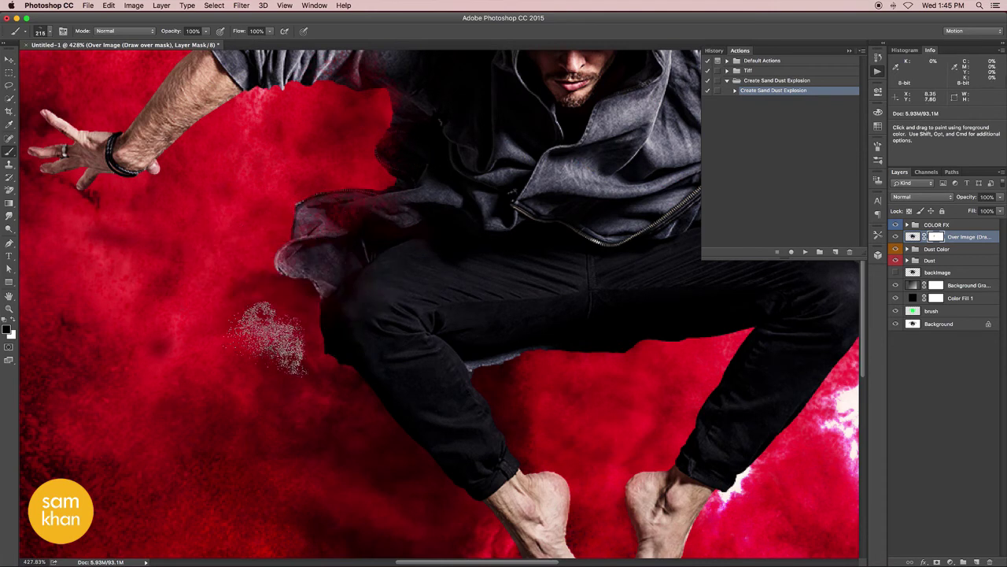
# Fade the man's bare feet into the dust by painting on the Over Image mask with a 215 px dust brush.
pyautogui.press('space')
pyautogui.moveTo(417, 475); pyautogui.dragTo(252, 209)
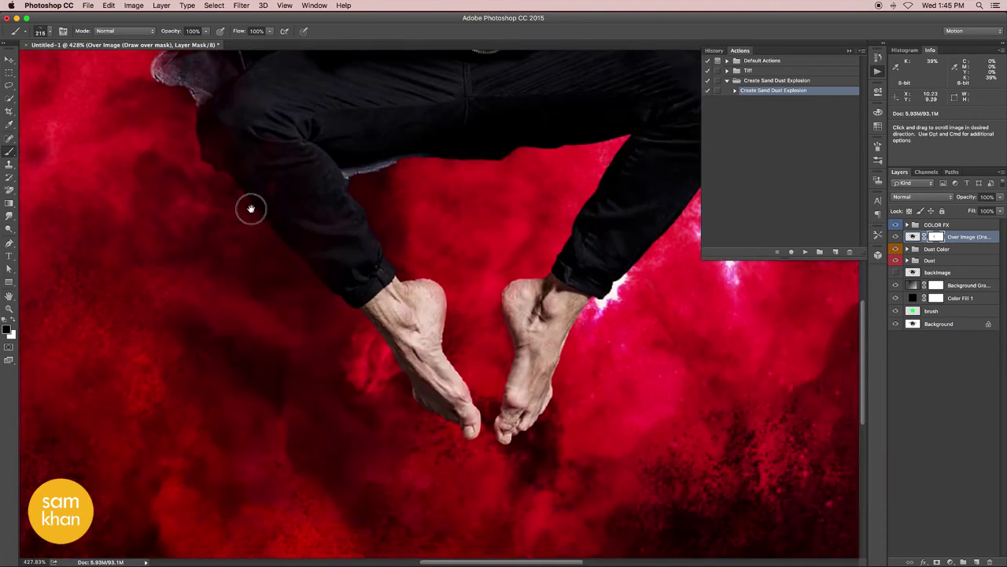
pyautogui.moveTo(398, 377)
pyautogui.mouseDown()
pyautogui.moveTo(458, 366)
pyautogui.moveTo(417, 279)
pyautogui.moveTo(407, 196)
pyautogui.moveTo(408, 236)
pyautogui.moveTo(362, 216)
pyautogui.mouseUp()
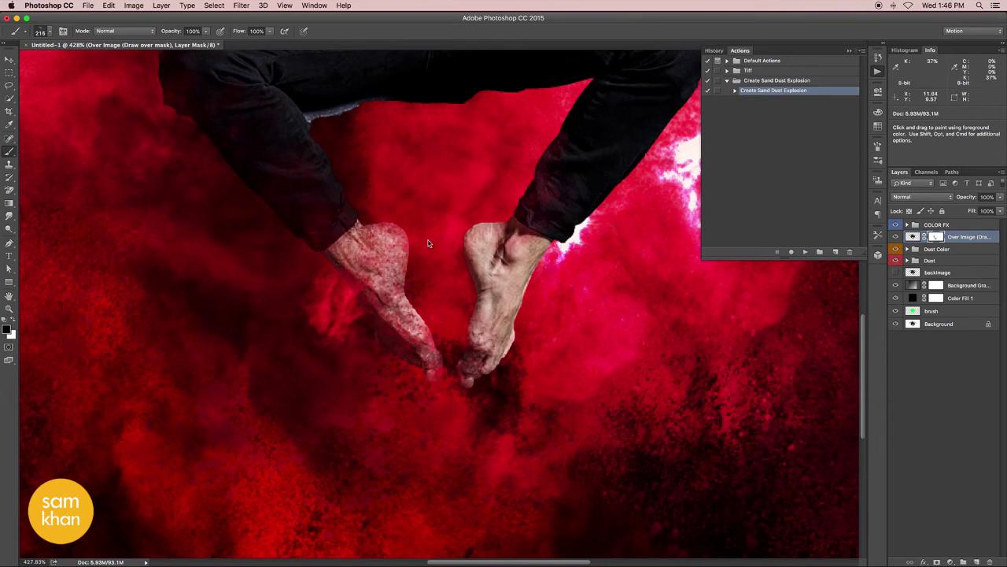
# Enlarge the dust brush to 274 px and paint the mask over the lower leg on the image's right side.
pyautogui.hotkey('ctrl', 'space')
pyautogui.moveTo(509, 310); pyautogui.dragTo(478, 310)
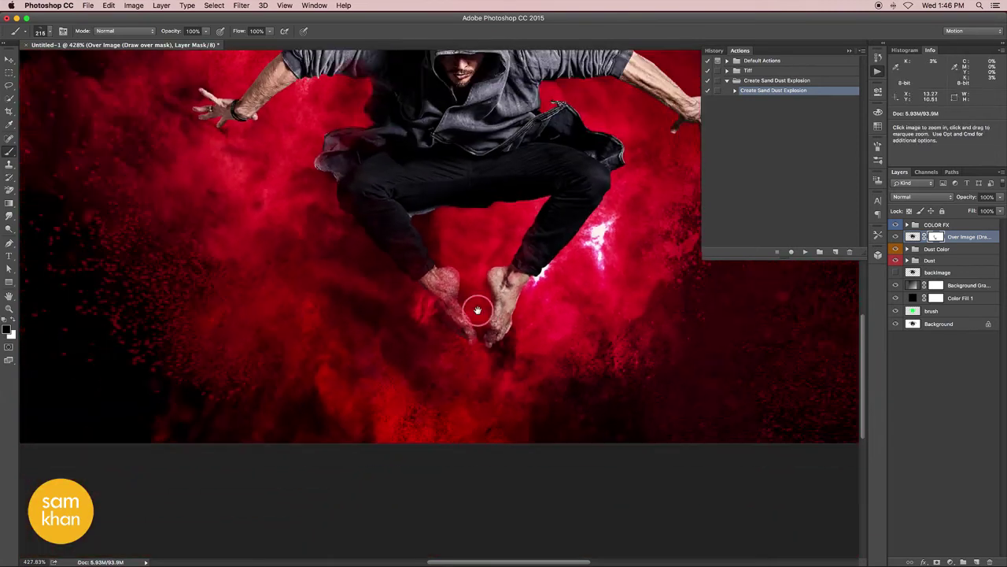
pyautogui.moveTo(561, 277); pyautogui.dragTo(591, 292)
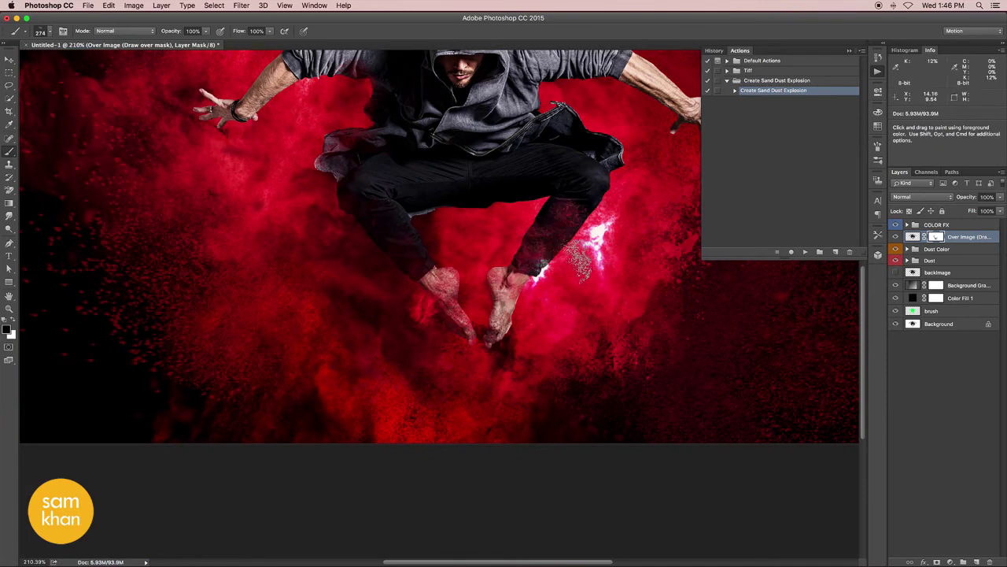
# Paint dust on the mask over the right jacket tail, the right forearm and hand, and the hood.
pyautogui.scroll(5, 439, 307)
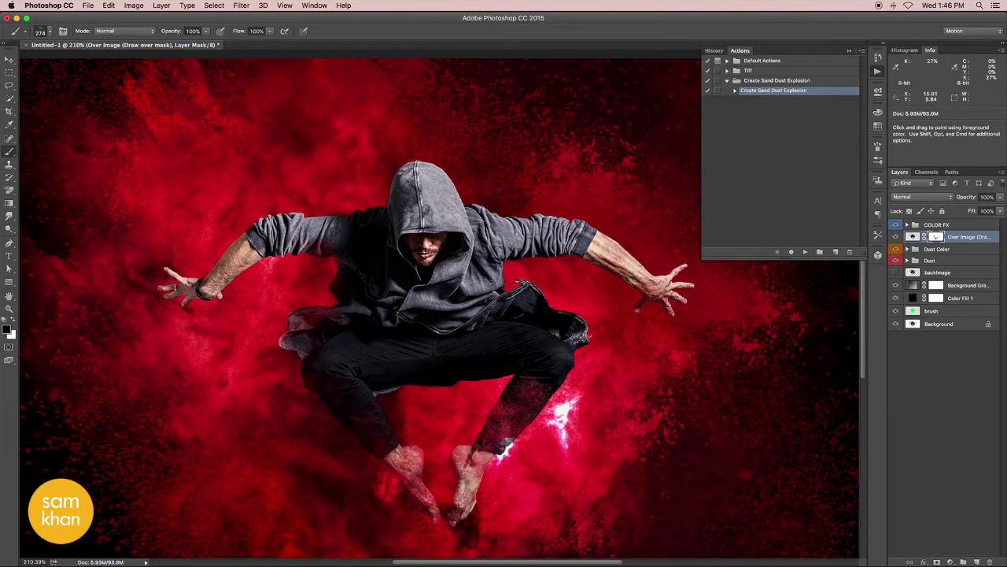
pyautogui.moveTo(582, 370)
pyautogui.mouseDown()
pyautogui.moveTo(524, 263)
pyautogui.moveTo(622, 291)
pyautogui.moveTo(701, 331)
pyautogui.moveTo(701, 260)
pyautogui.mouseUp()
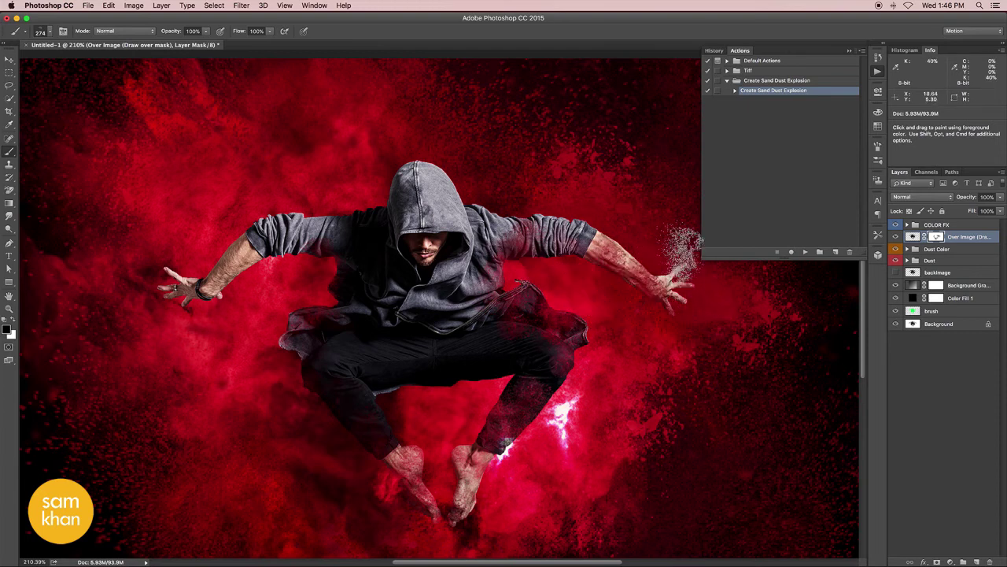
pyautogui.moveTo(507, 191)
pyautogui.mouseDown()
pyautogui.moveTo(457, 185)
pyautogui.moveTo(437, 122)
pyautogui.mouseUp()
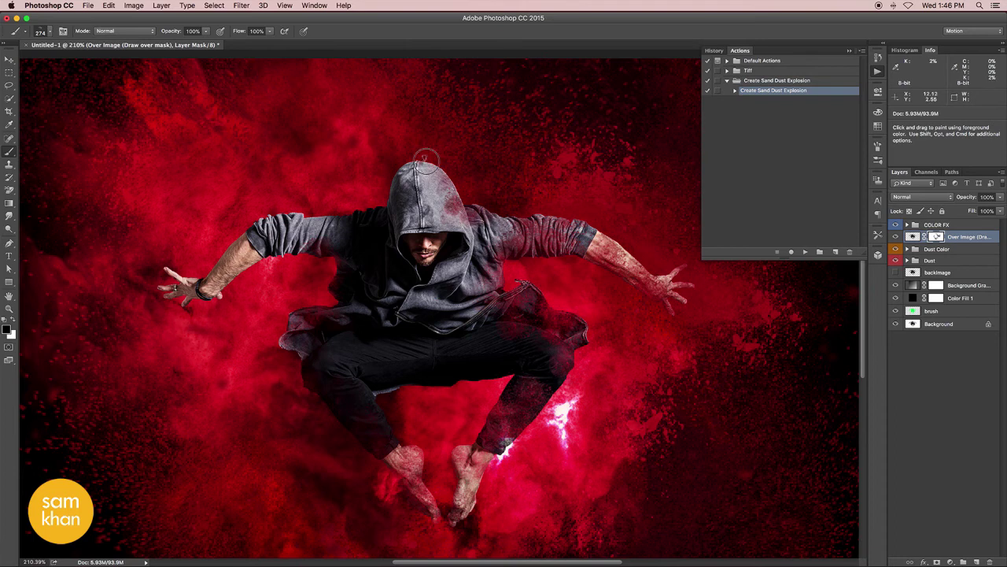
pyautogui.moveTo(358, 150); pyautogui.dragTo(382, 178)
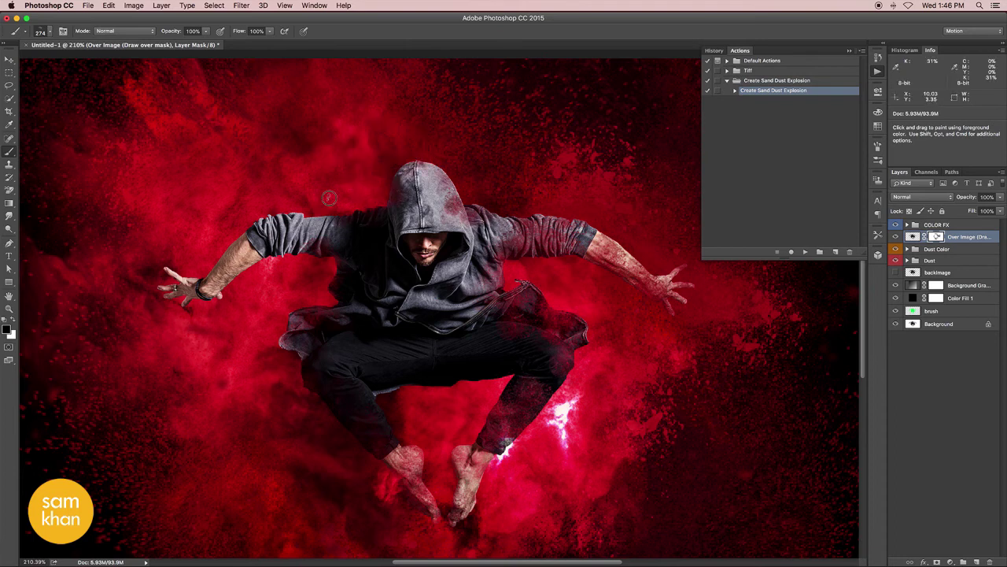
# Paint dust on the mask over the arm and hand on the image's left side and across both legs.
pyautogui.moveTo(329, 197)
pyautogui.mouseDown()
pyautogui.moveTo(283, 229)
pyautogui.moveTo(236, 205)
pyautogui.moveTo(314, 197)
pyautogui.moveTo(197, 214)
pyautogui.mouseUp()
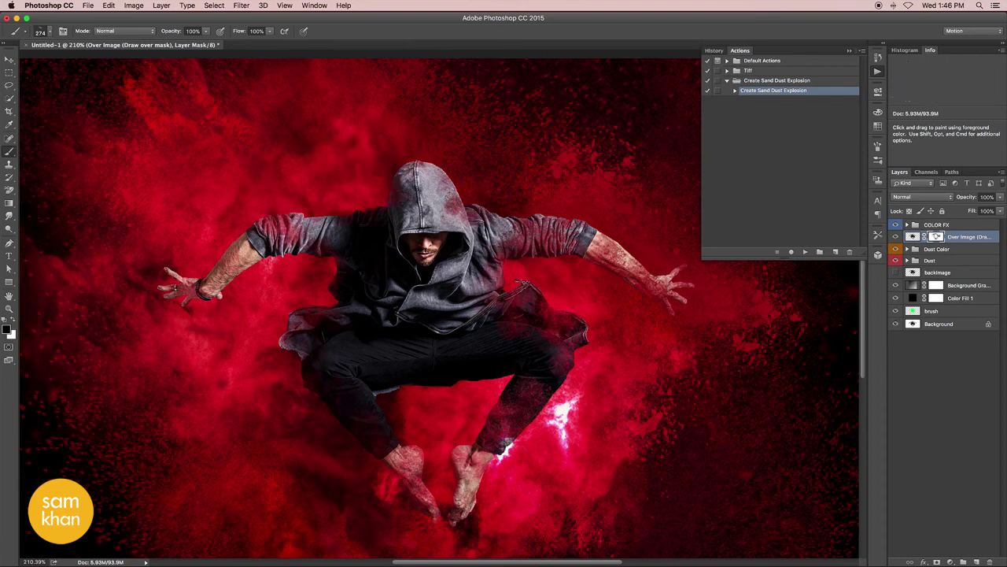
pyautogui.moveTo(181, 283); pyautogui.dragTo(111, 296)
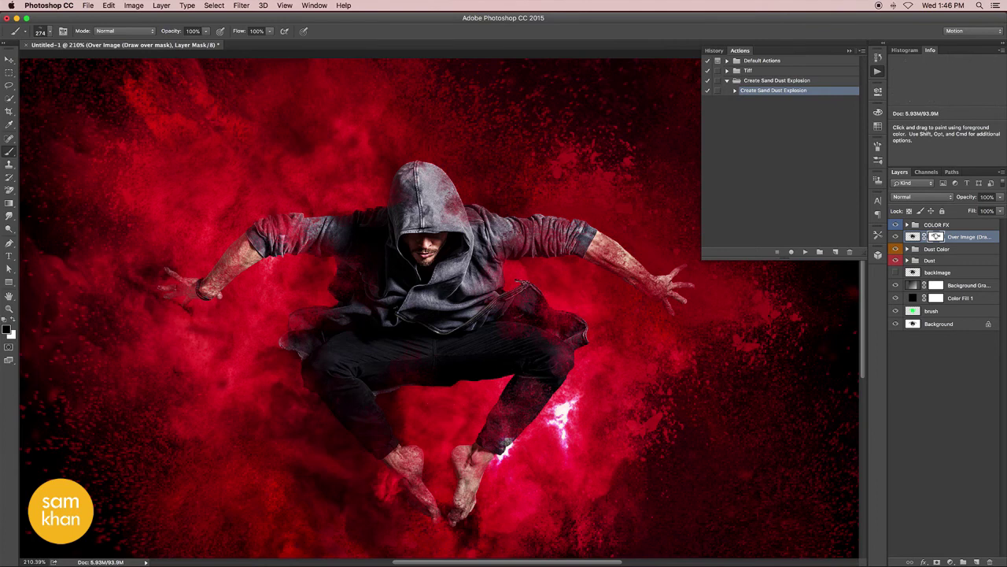
pyautogui.moveTo(397, 393); pyautogui.dragTo(484, 386)
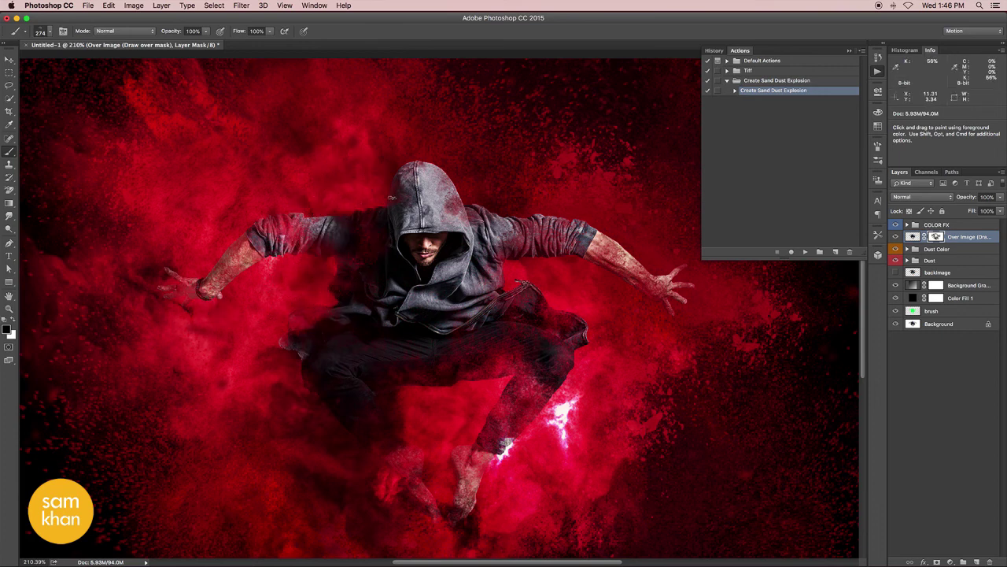
# Soften the hood, arms and legs into the dust by painting the Over Image mask with a soft round brush at 0% hardness.
pyautogui.click(50, 33)
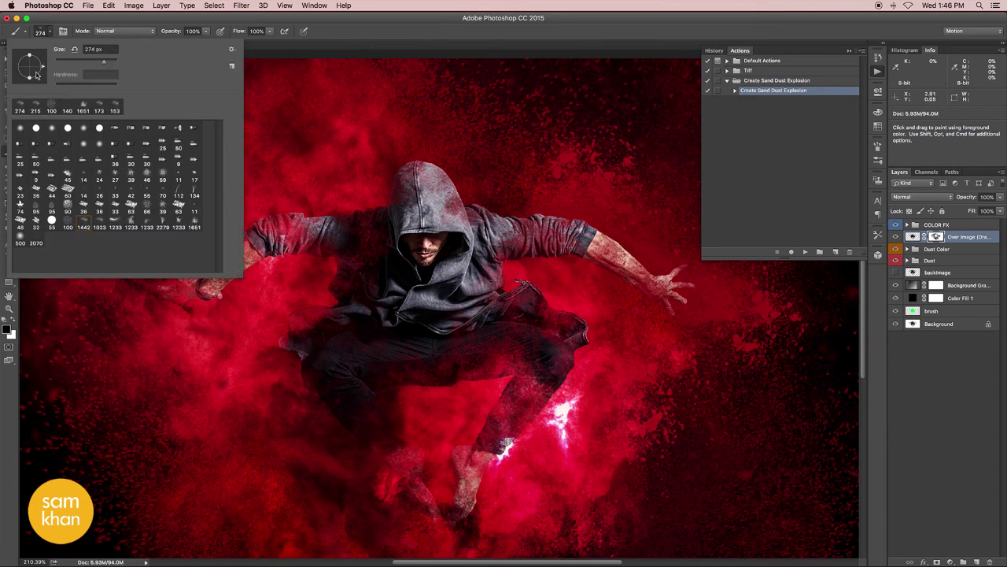
pyautogui.click(20, 128)
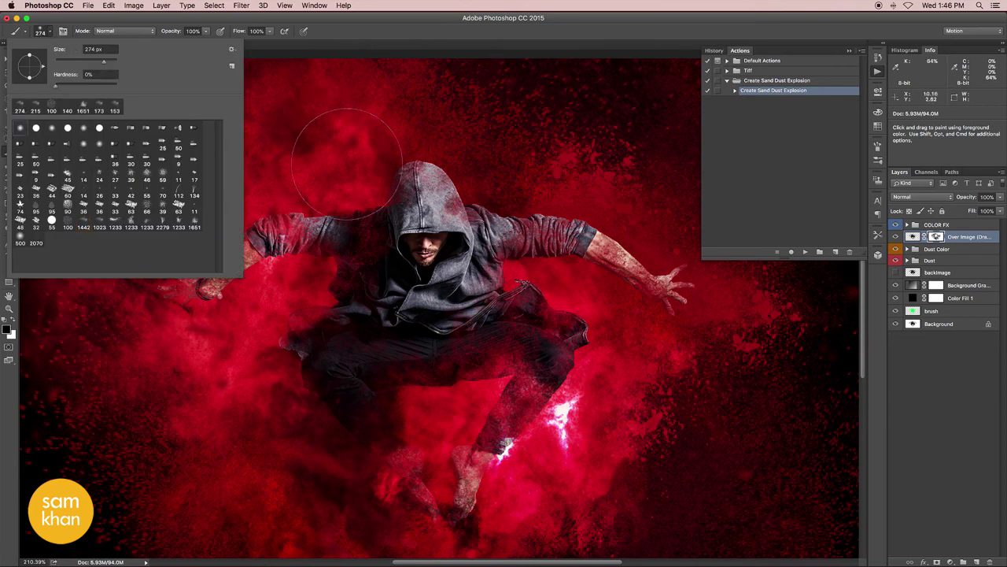
pyautogui.click(307, 168)
pyautogui.moveTo(307, 167)
pyautogui.mouseDown()
pyautogui.moveTo(246, 175)
pyautogui.moveTo(320, 180)
pyautogui.moveTo(412, 143)
pyautogui.moveTo(490, 161)
pyautogui.moveTo(477, 179)
pyautogui.moveTo(643, 206)
pyautogui.moveTo(598, 201)
pyautogui.moveTo(664, 236)
pyautogui.moveTo(563, 187)
pyautogui.moveTo(591, 197)
pyautogui.moveTo(604, 225)
pyautogui.moveTo(549, 259)
pyautogui.moveTo(568, 271)
pyautogui.moveTo(540, 272)
pyautogui.moveTo(591, 321)
pyautogui.moveTo(598, 362)
pyautogui.mouseUp()
pyautogui.moveTo(311, 292)
pyautogui.mouseDown()
pyautogui.moveTo(272, 369)
pyautogui.moveTo(280, 406)
pyautogui.moveTo(367, 520)
pyautogui.moveTo(414, 520)
pyautogui.moveTo(477, 539)
pyautogui.mouseUp()
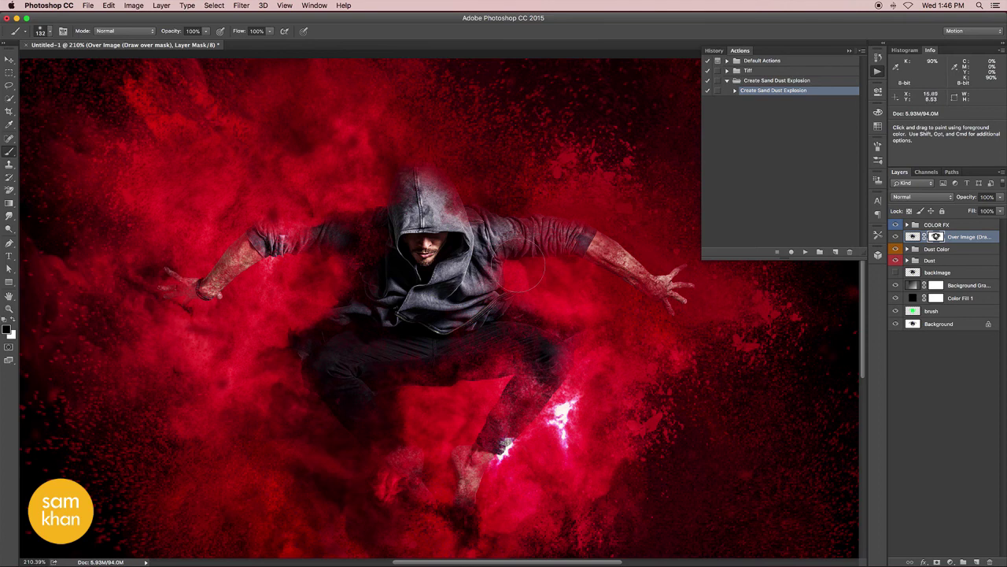
# Shift the Primary Dust Color adjustment in the Dust Color group to a hue of -109 and a saturation of +37.
pyautogui.click(9, 60)
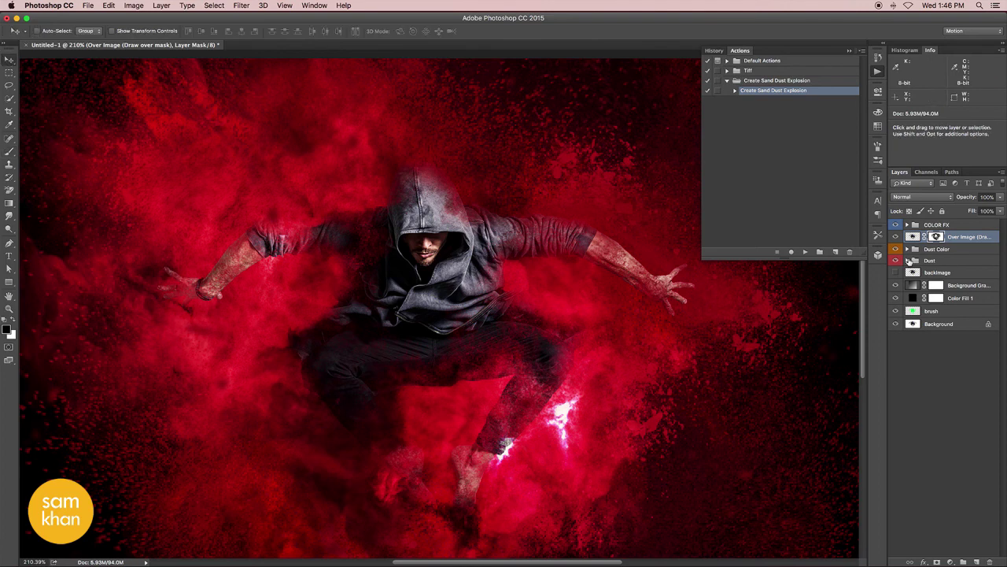
pyautogui.click(907, 249)
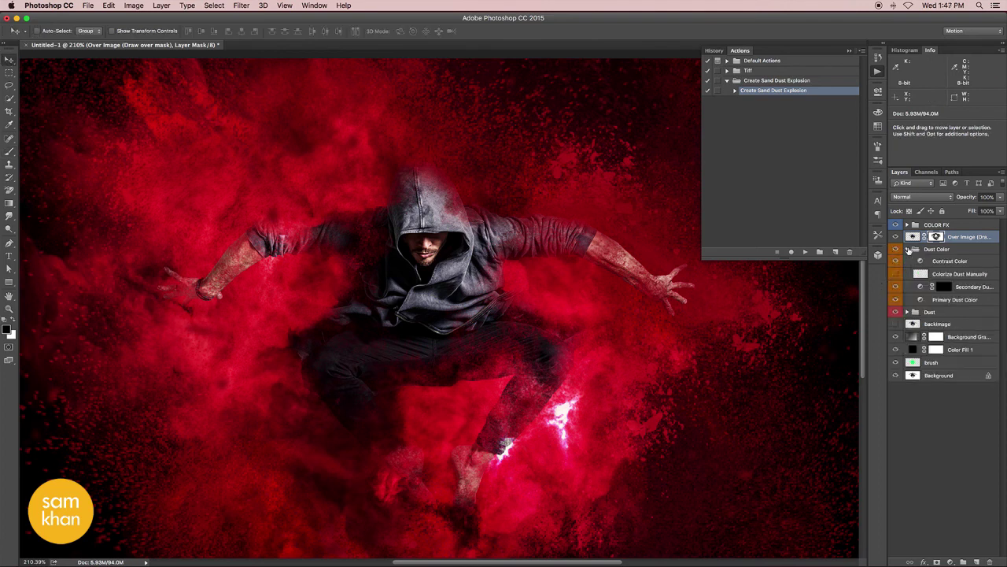
pyautogui.click(907, 249)
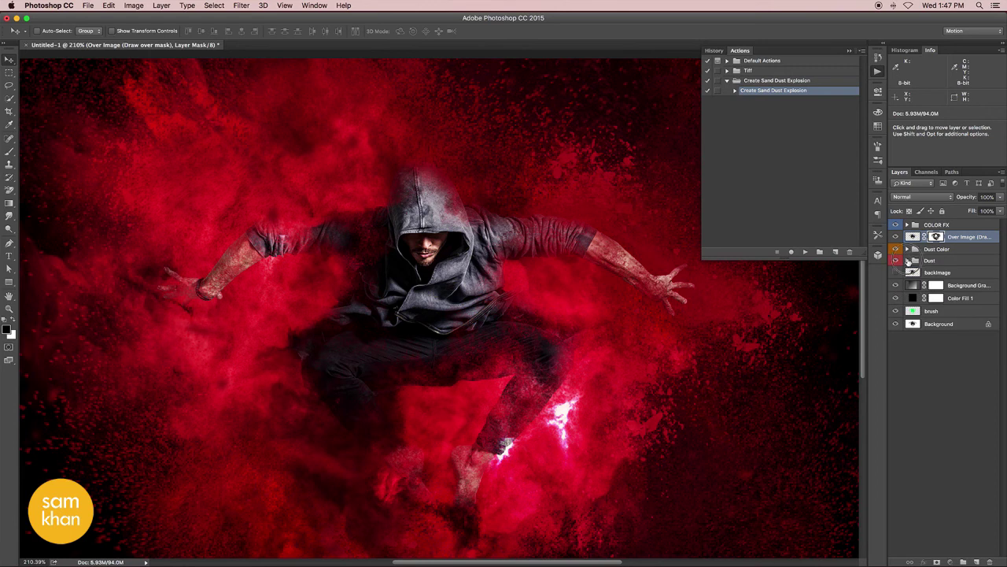
pyautogui.click(907, 261)
pyautogui.click(908, 260)
pyautogui.click(908, 249)
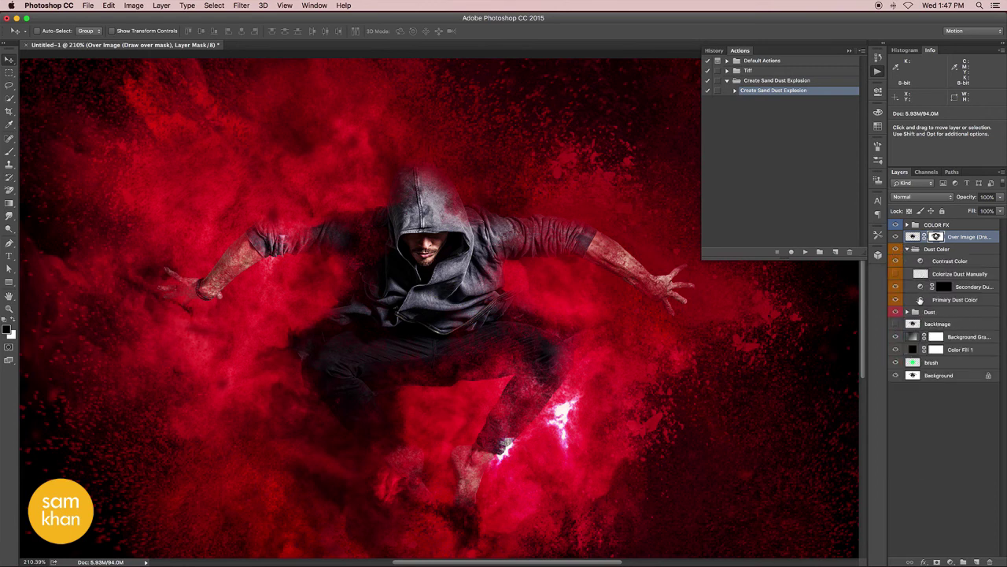
pyautogui.click(920, 300)
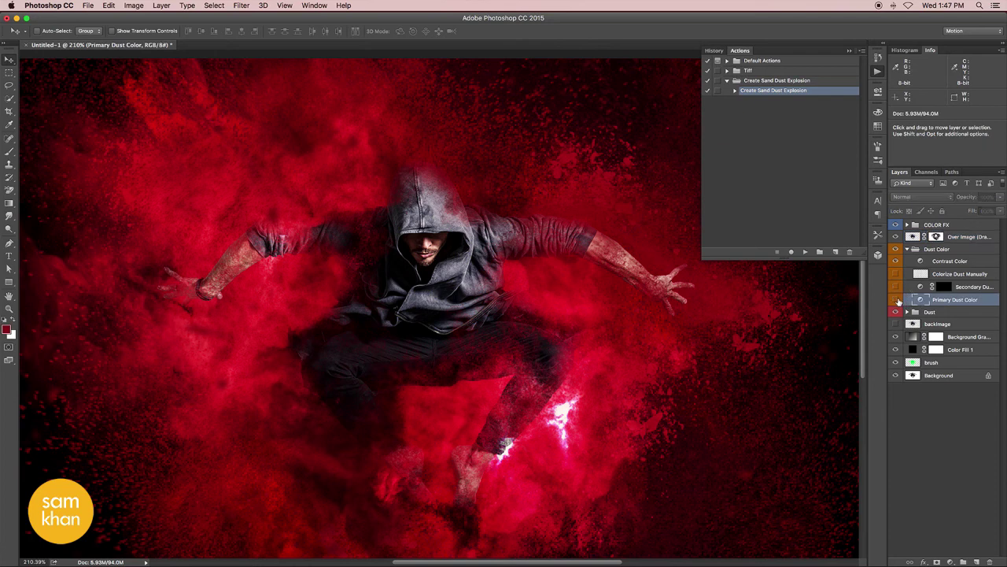
pyautogui.doubleClick(918, 300)
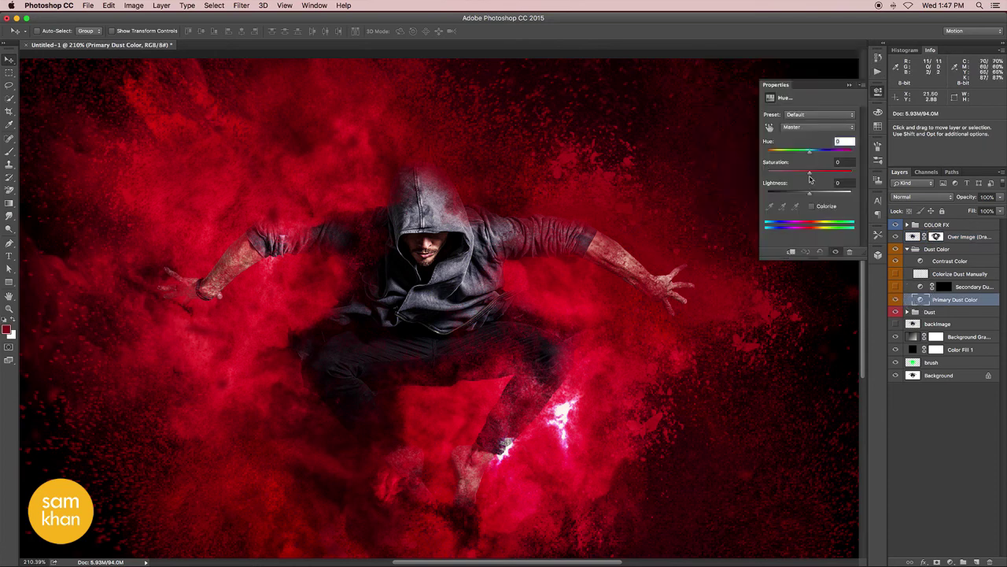
pyautogui.moveTo(809, 155); pyautogui.dragTo(826, 179)
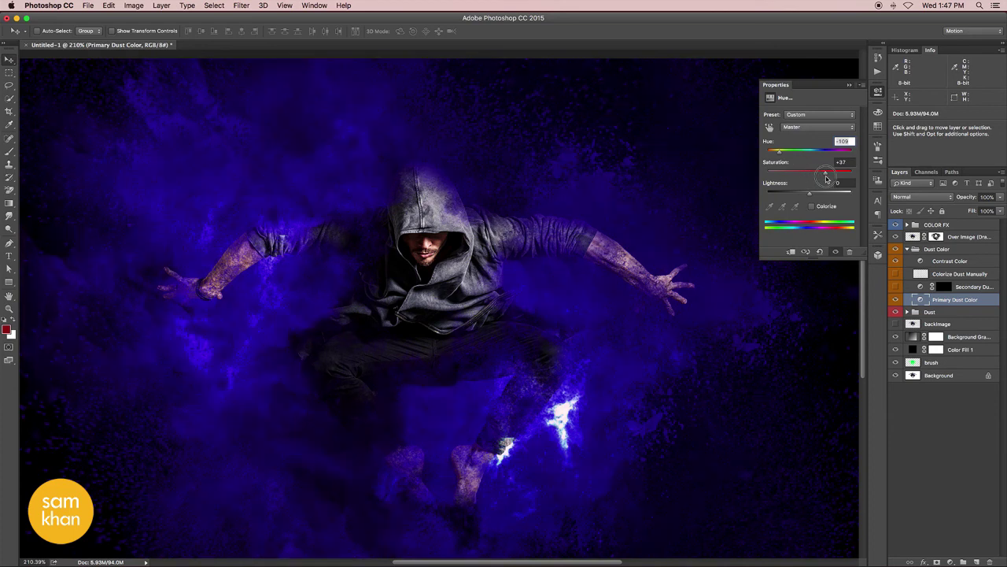
# Set the Primary Dust Color hue to -163 and saturation to +38 and collapse the Dust Color group.
pyautogui.moveTo(780, 152); pyautogui.dragTo(785, 153)
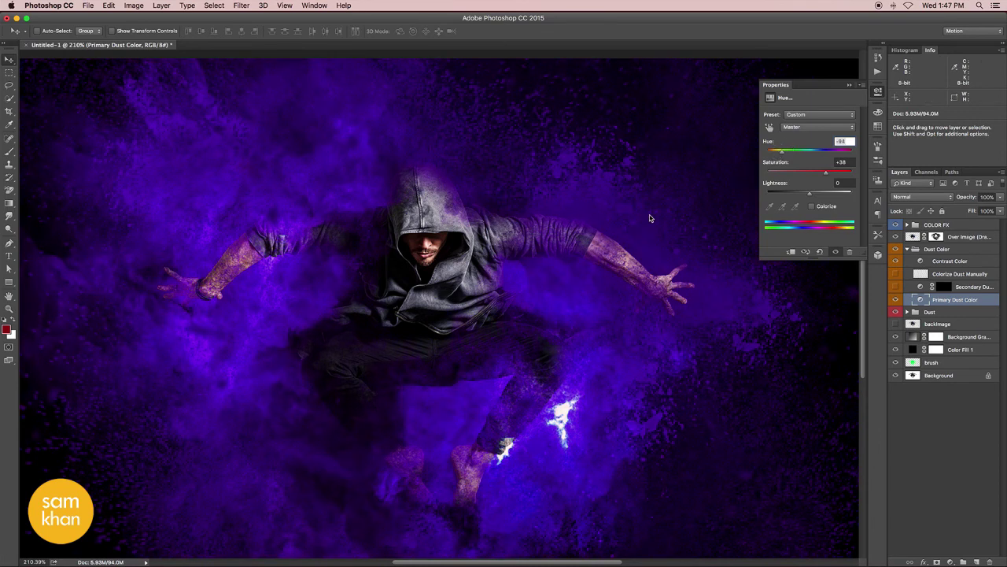
pyautogui.keyDown('alt'); pyautogui.keyDown('super'); pyautogui.click(636, 241); pyautogui.keyUp('super'); pyautogui.keyUp('alt')
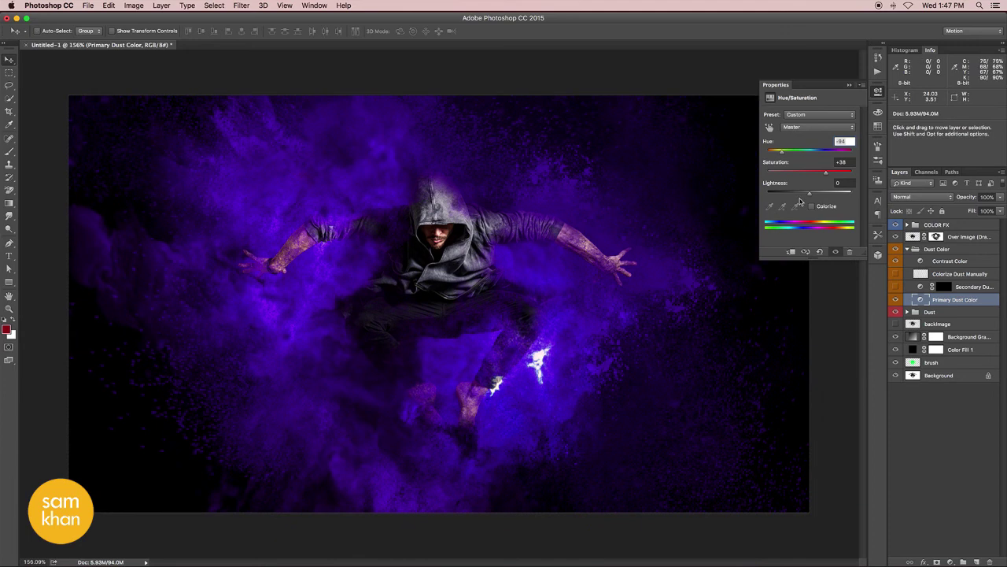
pyautogui.moveTo(784, 155); pyautogui.dragTo(772, 154)
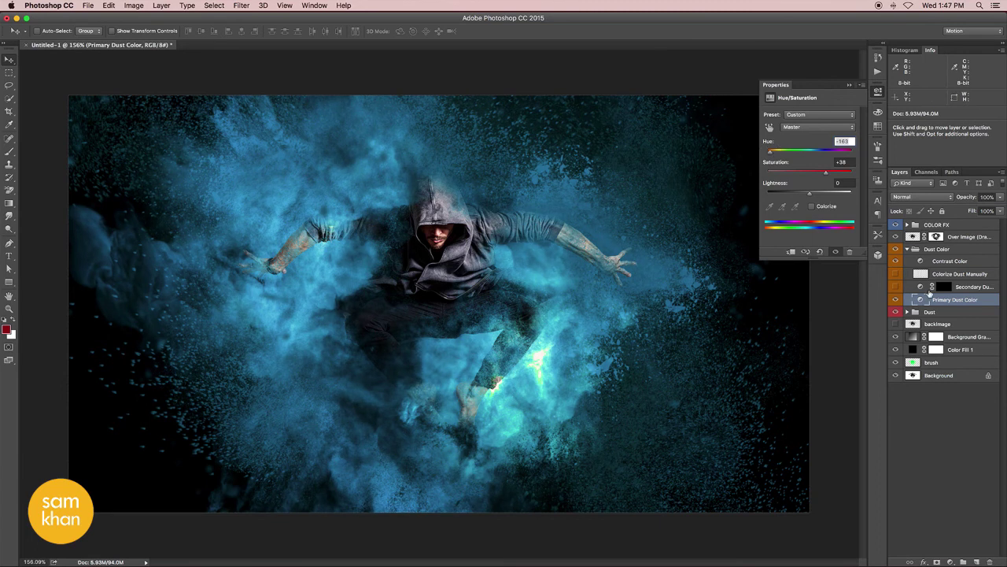
pyautogui.click(851, 86)
pyautogui.click(908, 249)
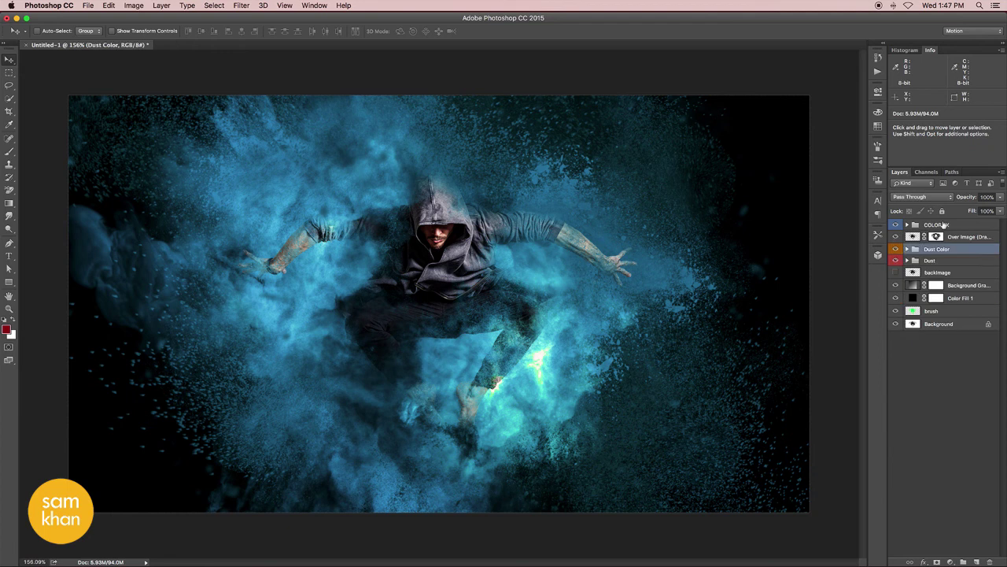
# Duplicate all layers from COLOR FX down to Background and merge the copies into a single layer above the originals.
pyautogui.click(940, 226)
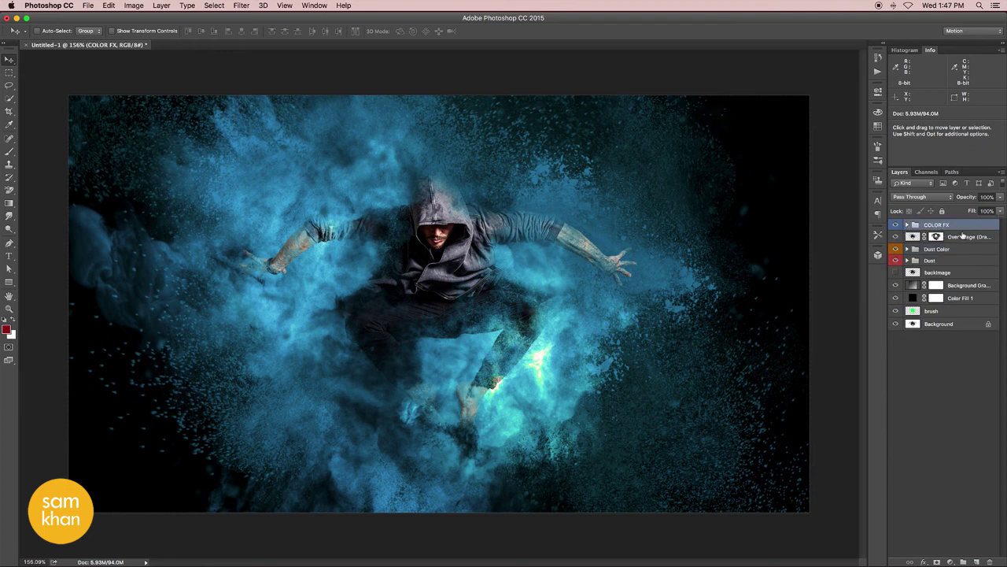
pyautogui.keyDown('shift'); pyautogui.click(941, 321); pyautogui.keyUp('shift')
pyautogui.moveTo(956, 226); pyautogui.dragTo(978, 562)
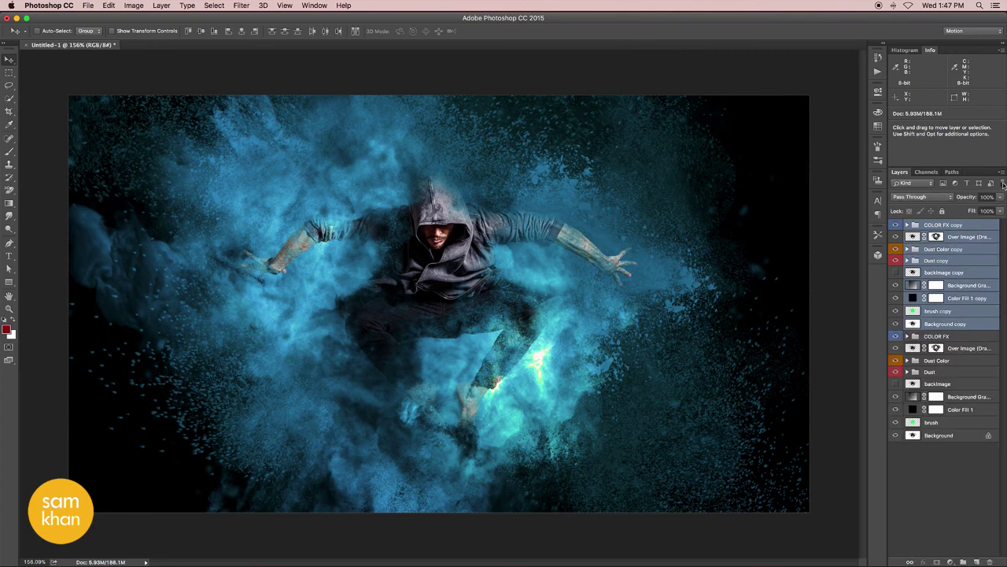
pyautogui.click(1003, 184)
pyautogui.click(937, 429)
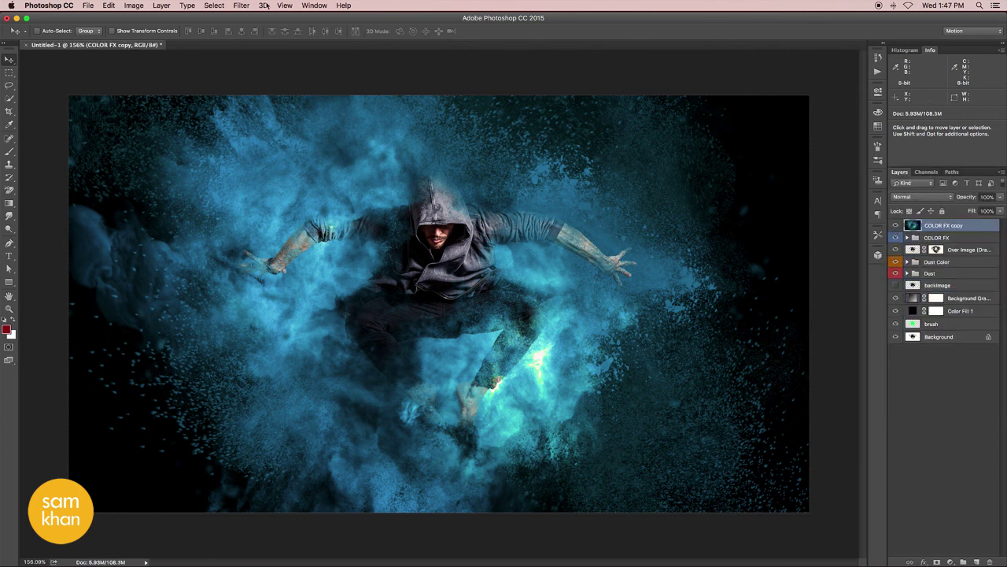
# Open the Camera Raw Filter on the merged layer and set Clarity to +48, Vibrance to +24 and Saturation to +19.
pyautogui.click(241, 6)
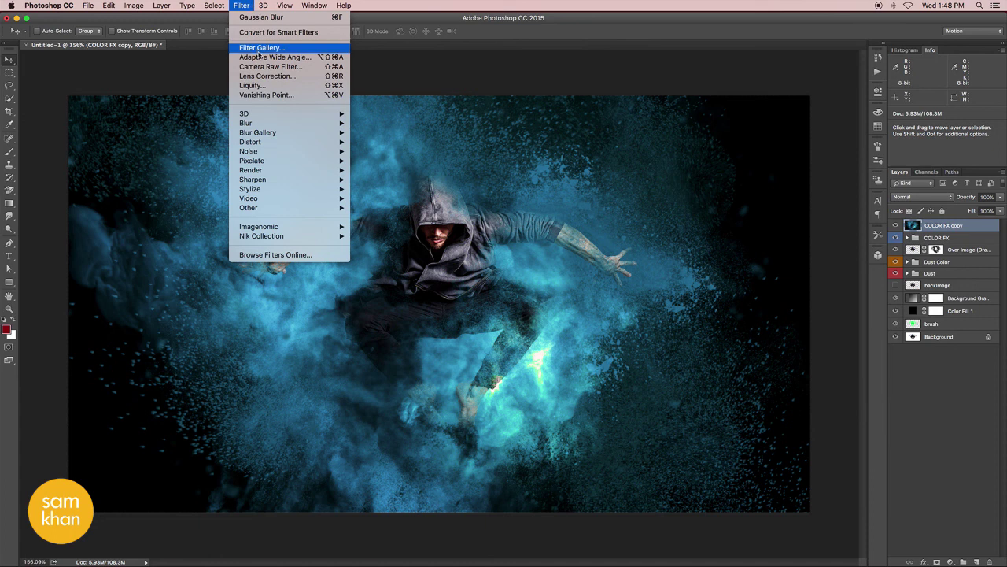
pyautogui.click(454, 78)
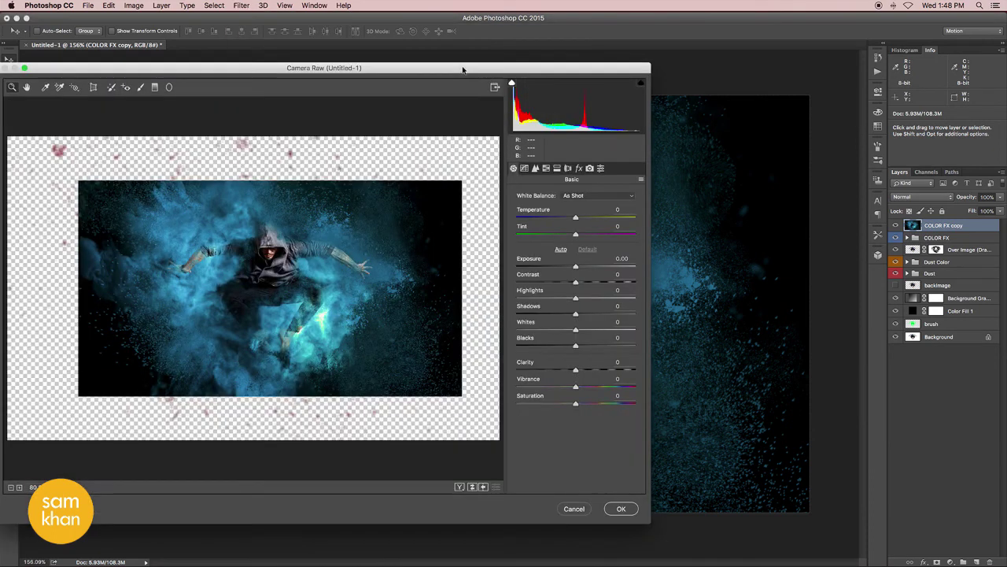
pyautogui.moveTo(464, 69); pyautogui.dragTo(619, 75)
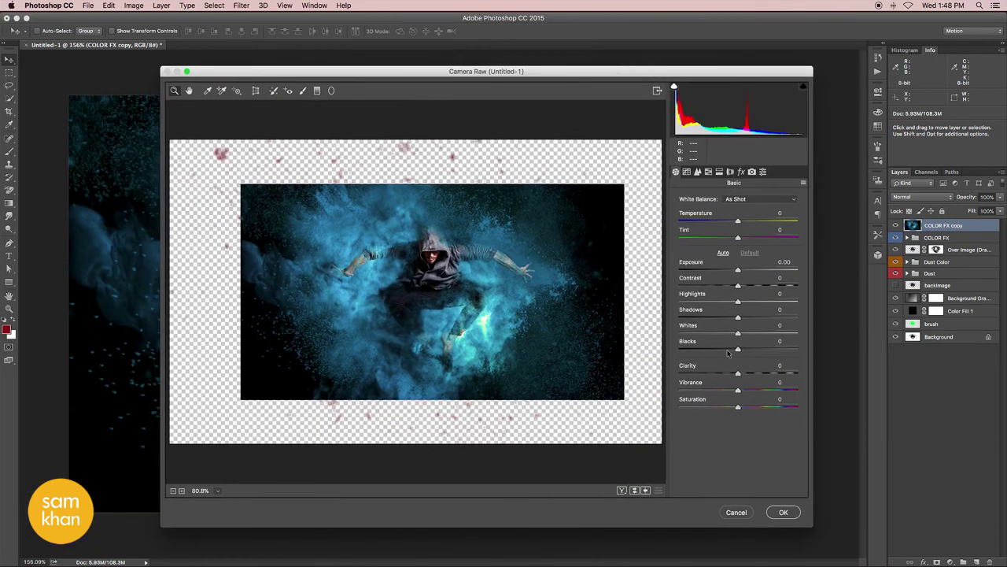
pyautogui.moveTo(738, 373); pyautogui.dragTo(749, 407)
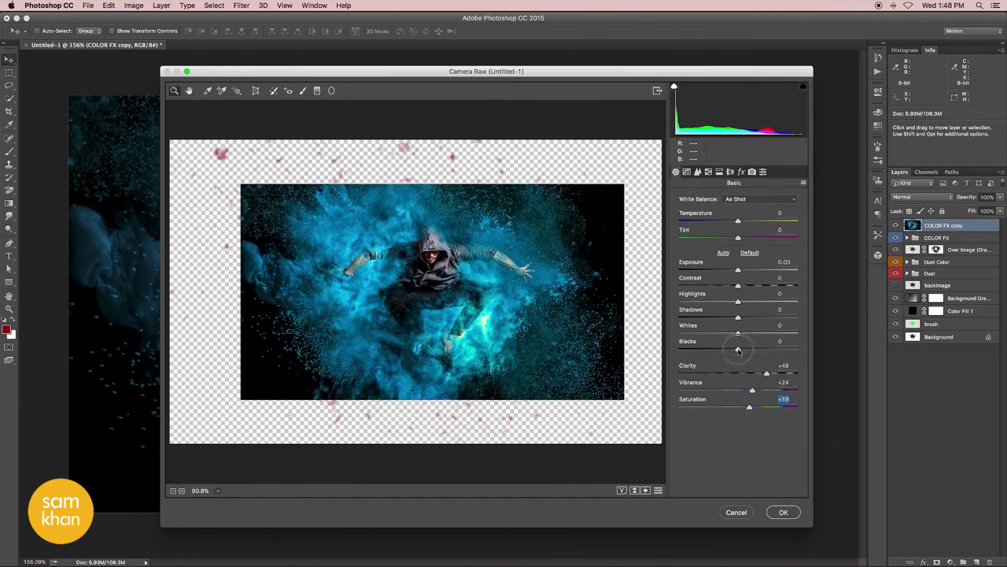
# Set Blacks -9, Whites -13, Shadows -3, Highlights -18, Contrast -31, Exposure -0.15 and Temperature -23.
pyautogui.moveTo(738, 349); pyautogui.dragTo(737, 275)
pyautogui.moveTo(738, 222); pyautogui.dragTo(723, 225)
pyautogui.click(410, 242)
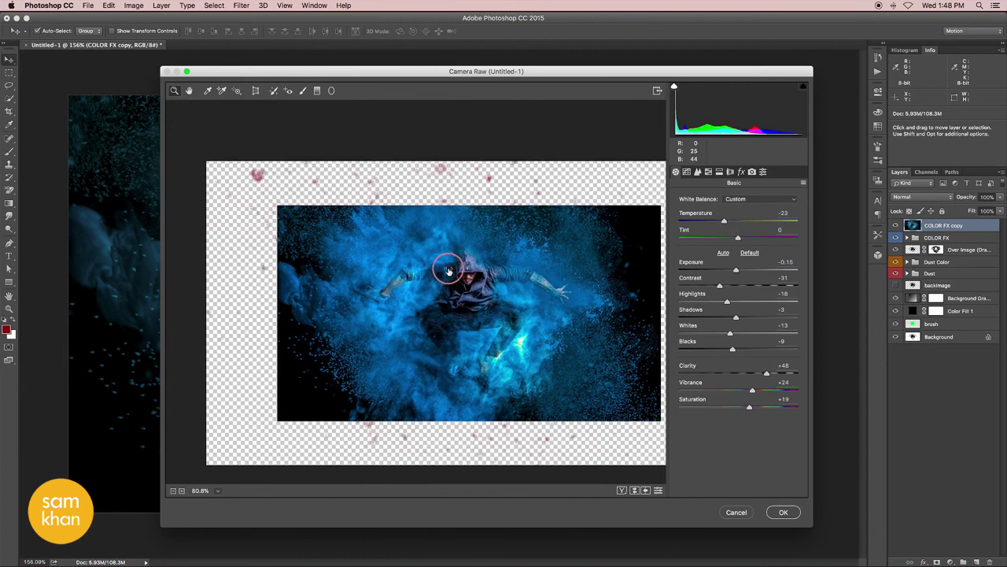
# Sharpen the picture in the Camera Raw detail settings with an Amount of 51 and a Radius of 1.4.
pyautogui.click(447, 264)
pyautogui.moveTo(443, 310); pyautogui.dragTo(443, 278)
pyautogui.click(697, 172)
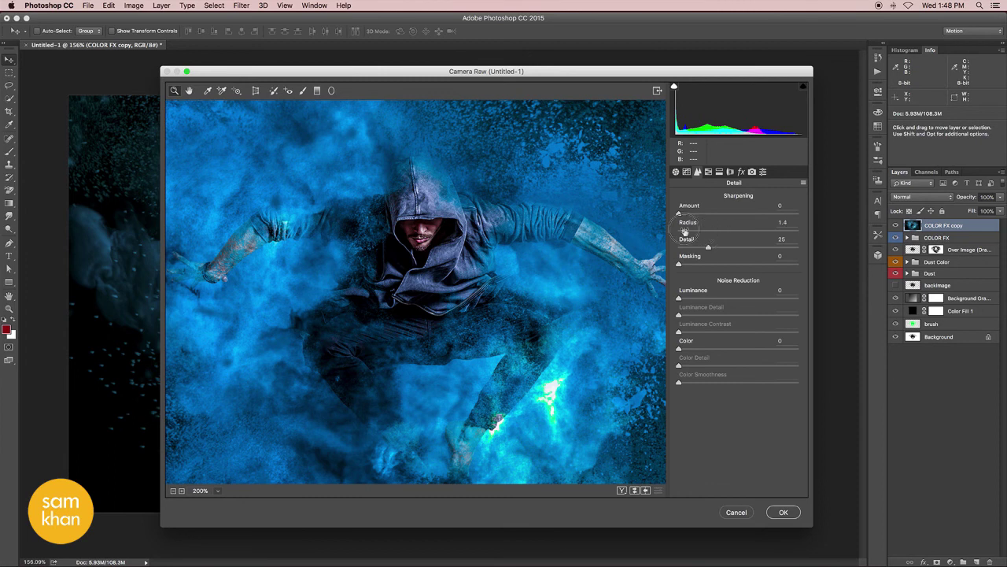
pyautogui.moveTo(680, 213); pyautogui.dragTo(713, 215)
pyautogui.click(417, 206)
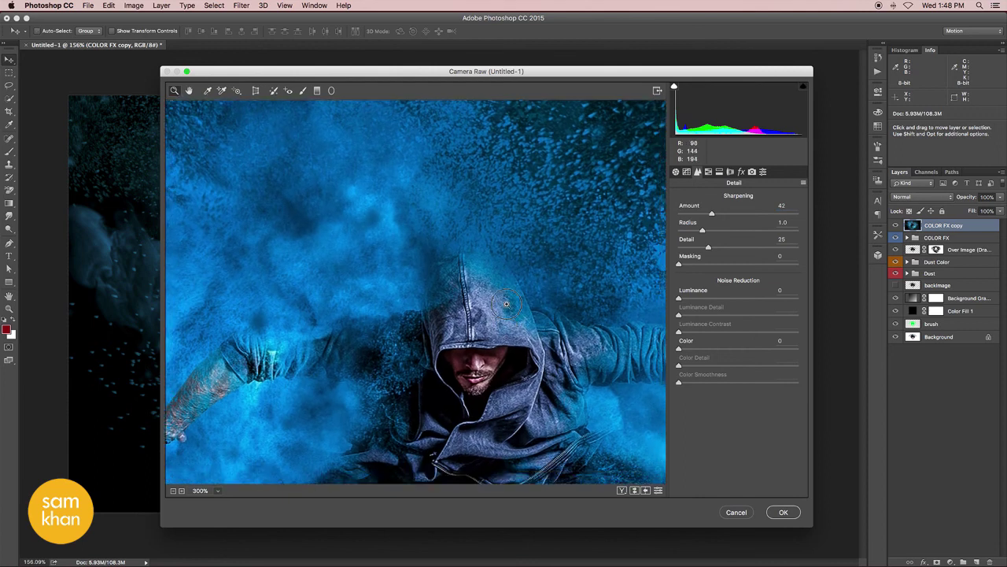
pyautogui.moveTo(689, 214); pyautogui.dragTo(713, 242)
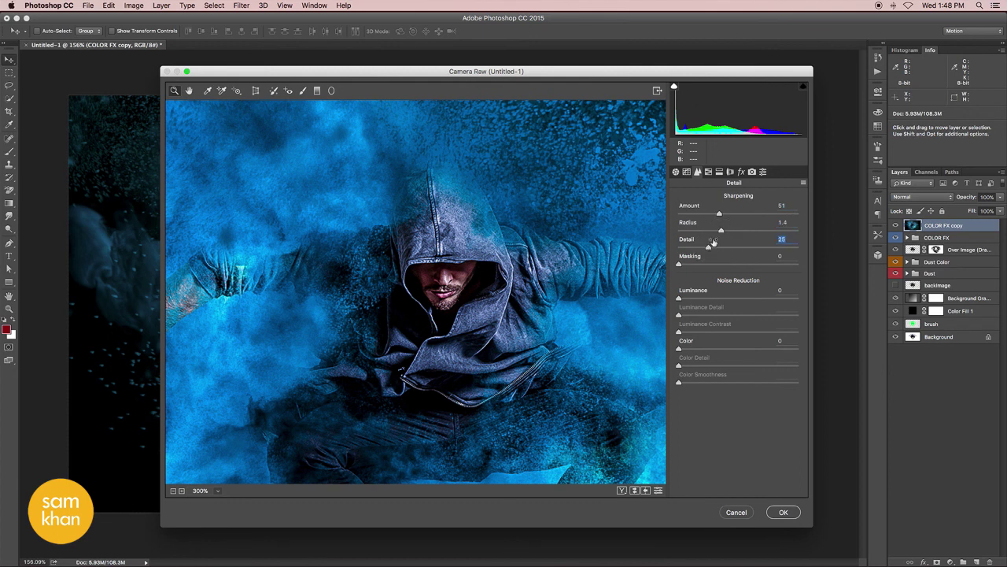
# Set Dehaze to +18 and the Grain Amount to 28 in the Camera Raw effects.
pyautogui.click(731, 171)
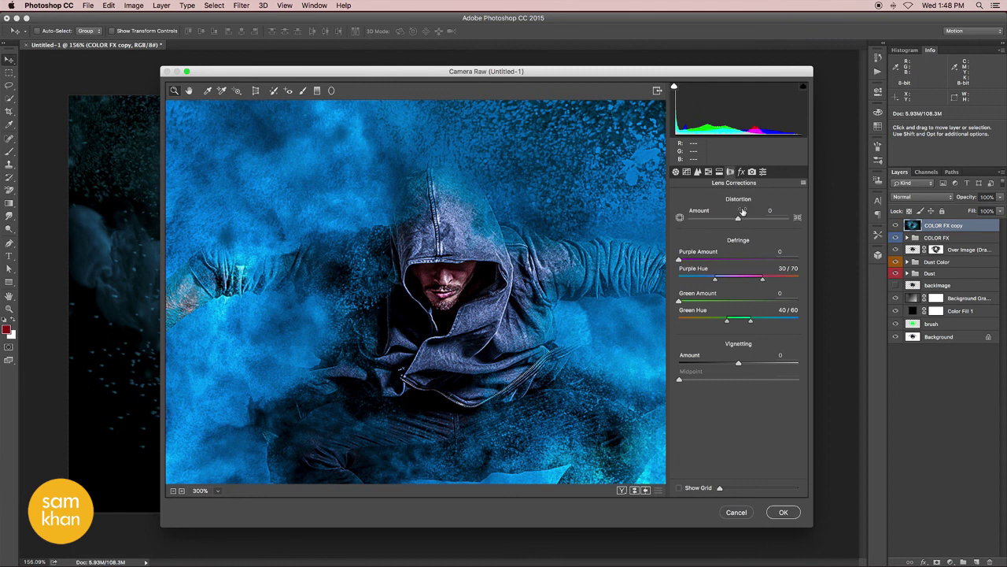
pyautogui.click(741, 172)
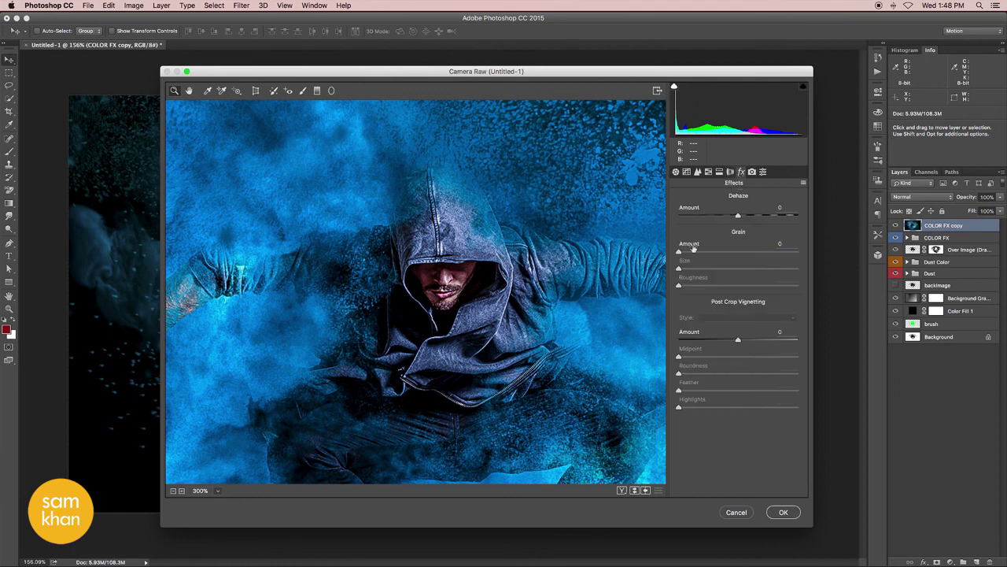
pyautogui.moveTo(606, 256); pyautogui.dragTo(370, 330)
pyautogui.doubleClick(174, 91)
pyautogui.moveTo(548, 250); pyautogui.dragTo(585, 249)
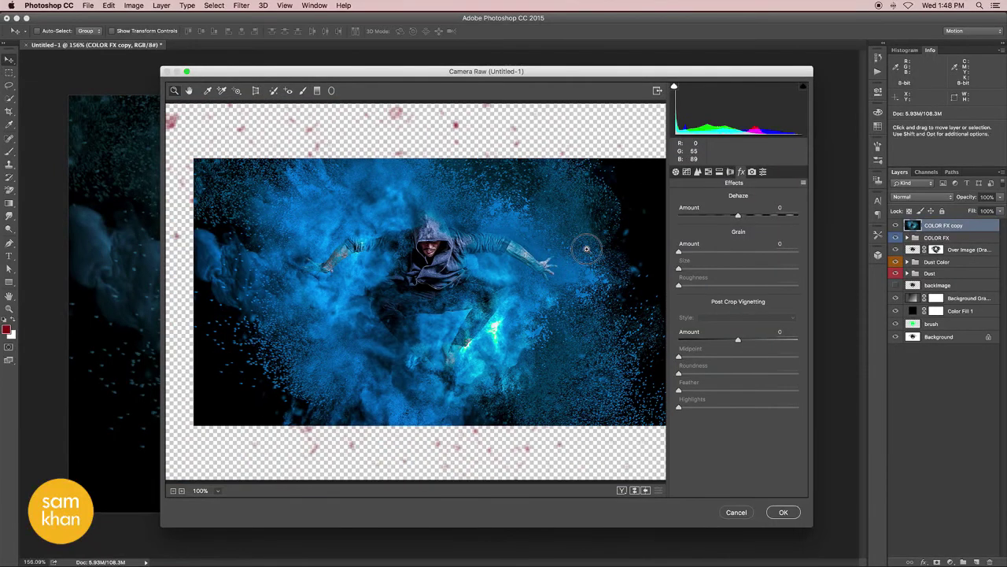
pyautogui.moveTo(745, 220)
pyautogui.mouseDown()
pyautogui.moveTo(770, 221)
pyautogui.moveTo(746, 224)
pyautogui.mouseUp()
pyautogui.moveTo(678, 251); pyautogui.dragTo(704, 271)
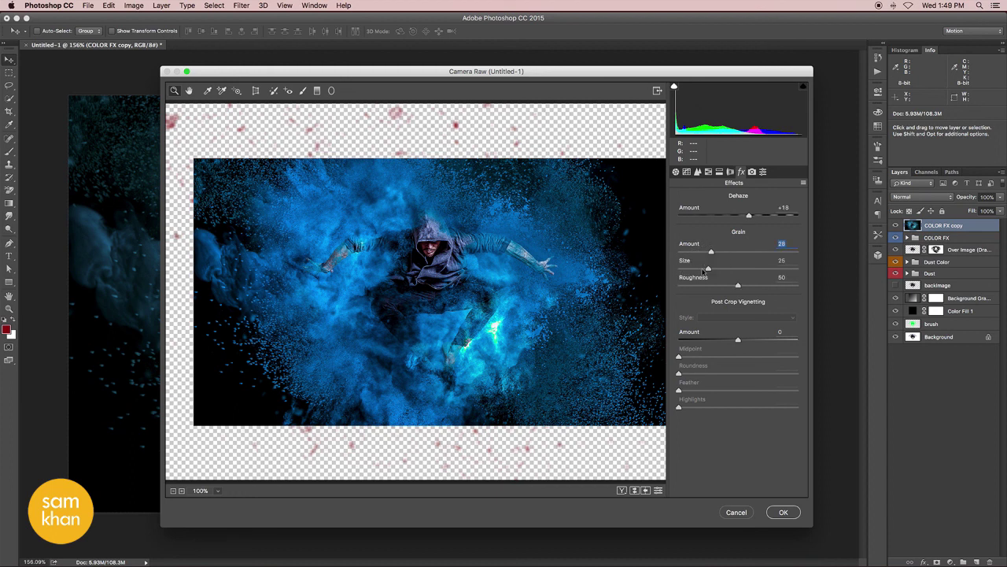
# Readjust the grain and apply the Camera Raw filter, toggling the COLOR FX copy layer's visibility to compare before and after.
pyautogui.click(438, 267)
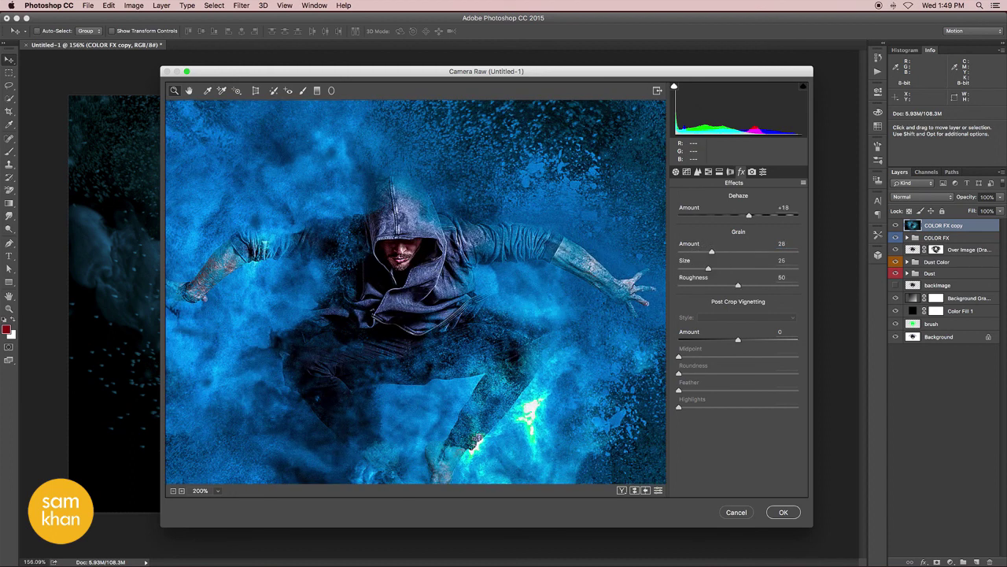
pyautogui.moveTo(713, 256)
pyautogui.mouseDown()
pyautogui.moveTo(671, 252)
pyautogui.moveTo(712, 254)
pyautogui.mouseUp()
pyautogui.click(720, 270)
pyautogui.moveTo(713, 253); pyautogui.dragTo(734, 251)
pyautogui.click(748, 216)
pyautogui.click(782, 511)
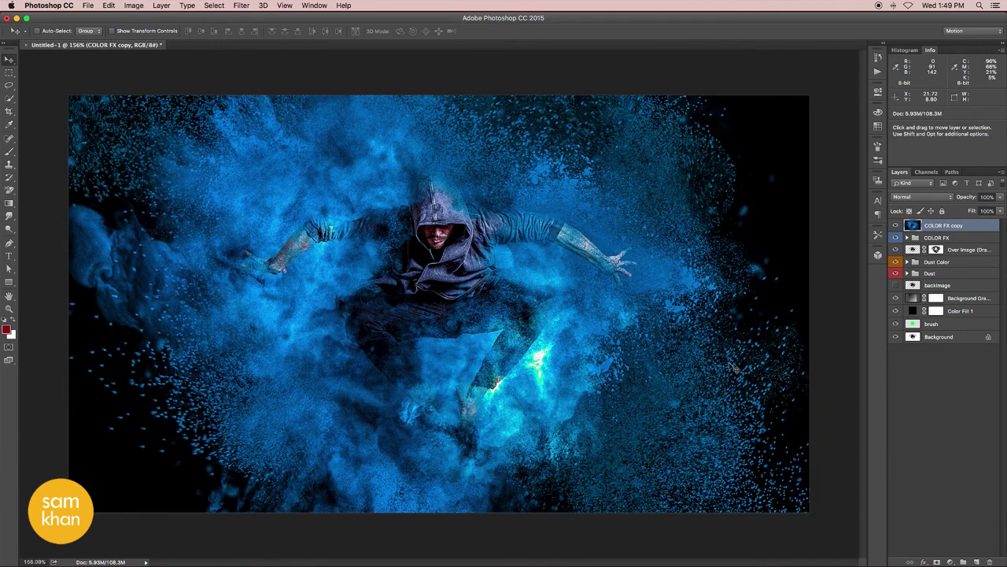
pyautogui.click(896, 226)
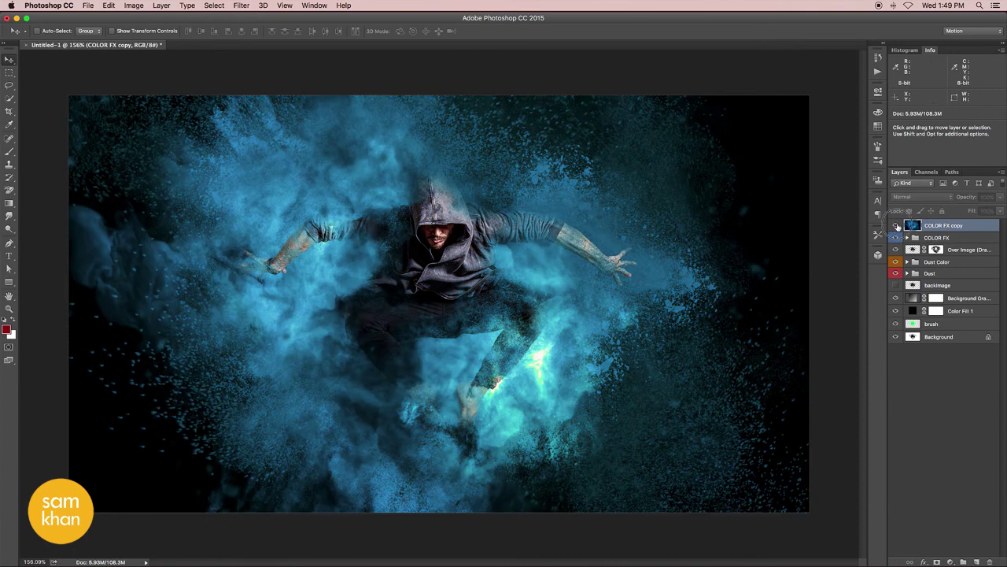
pyautogui.click(896, 226)
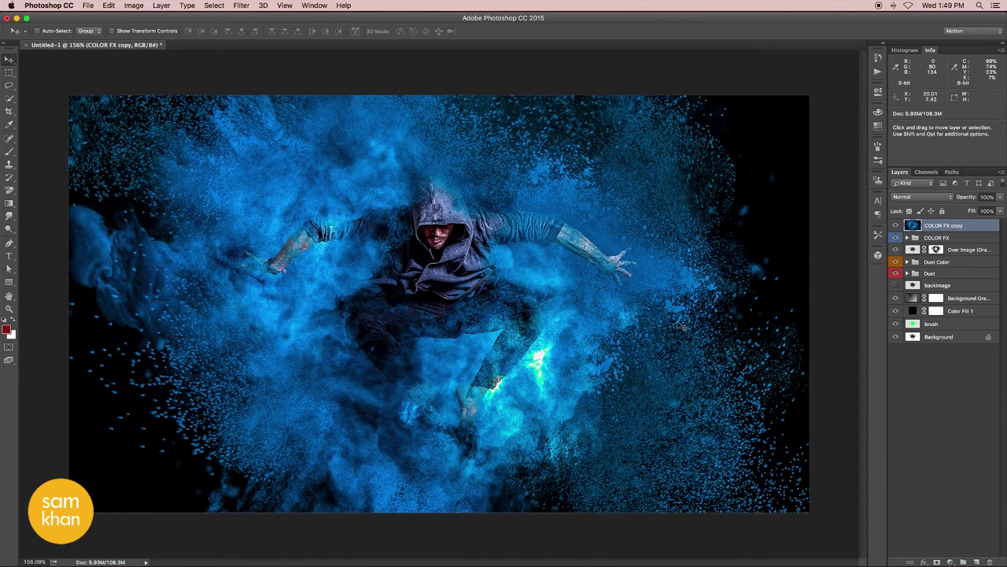
# Add the text "FREE PSD" in 72 pt Bebas Neue Regular, colour it white and place it in the image's upper-left area.
pyautogui.click(977, 562)
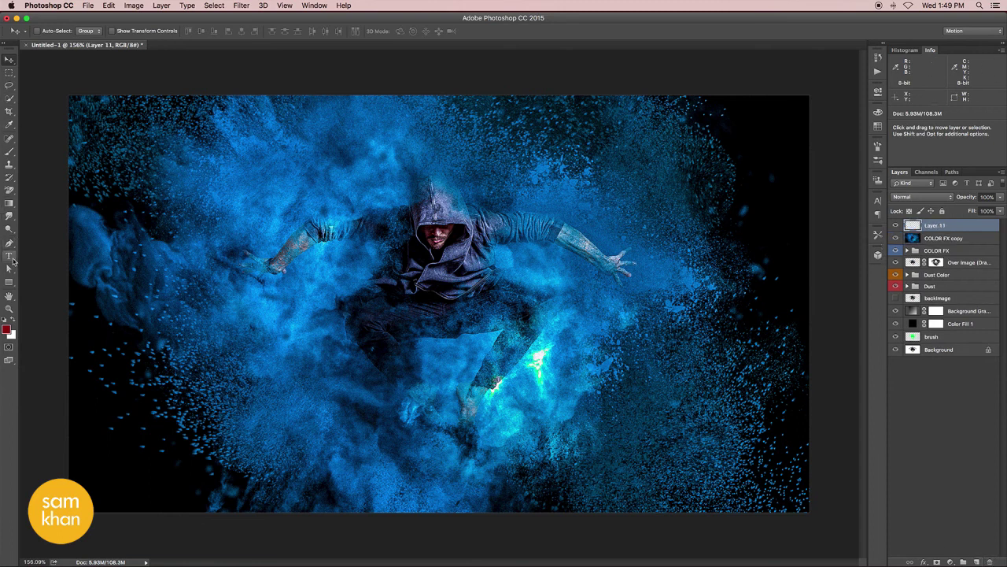
pyautogui.click(9, 255)
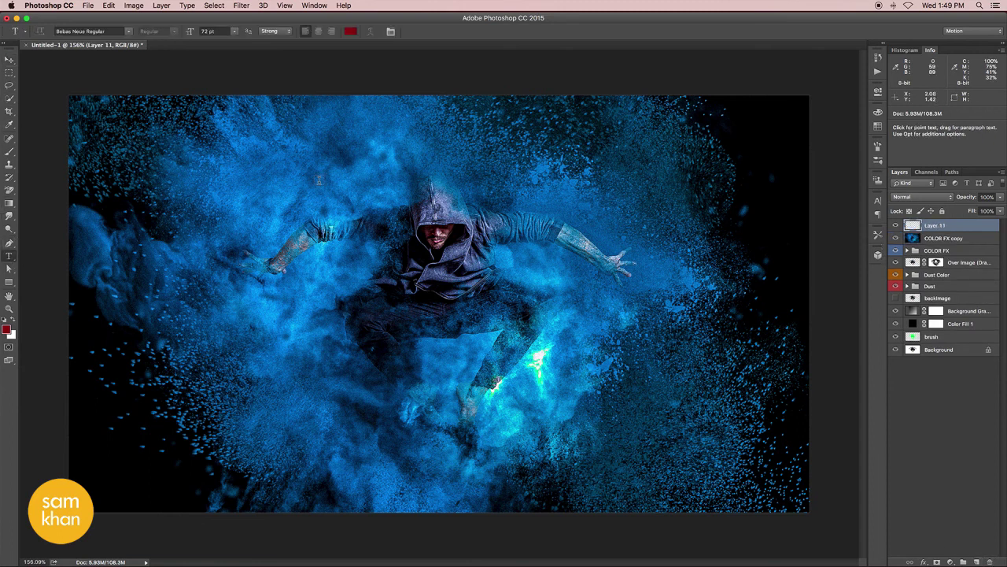
pyautogui.write('FREE')
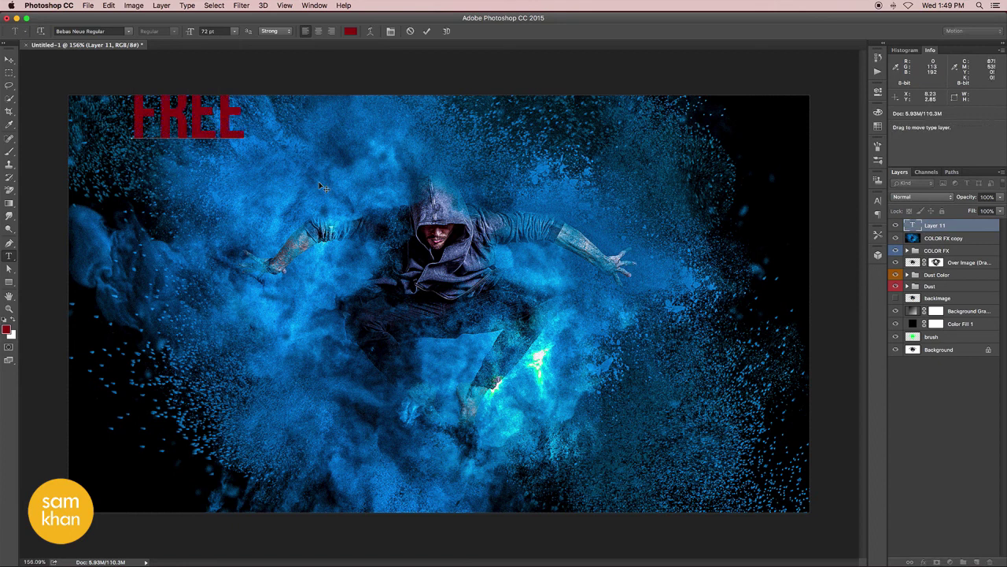
pyautogui.write(' PSD')
pyautogui.hotkey('ctrl', 'Return')
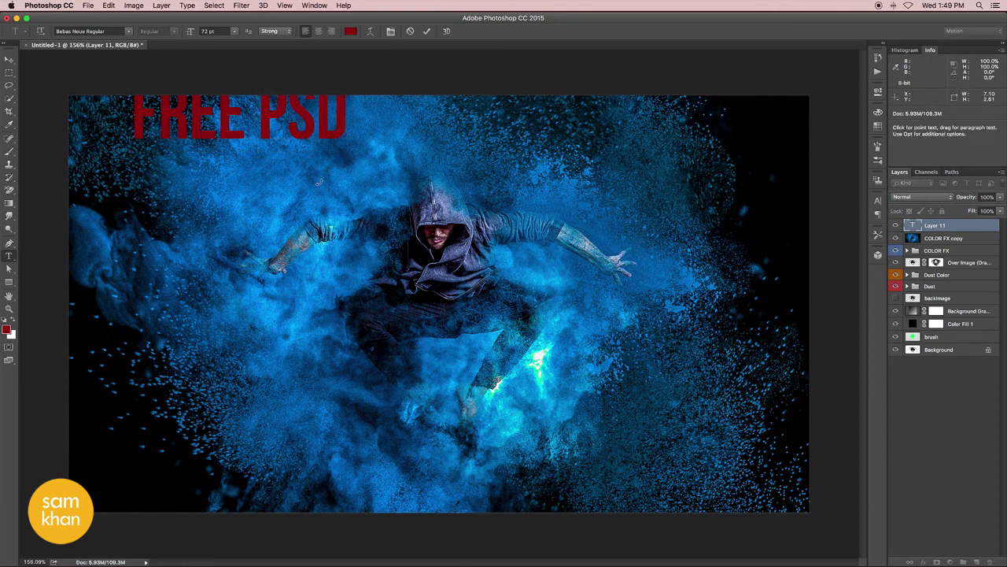
pyautogui.press('v')
pyautogui.moveTo(249, 171); pyautogui.dragTo(229, 190)
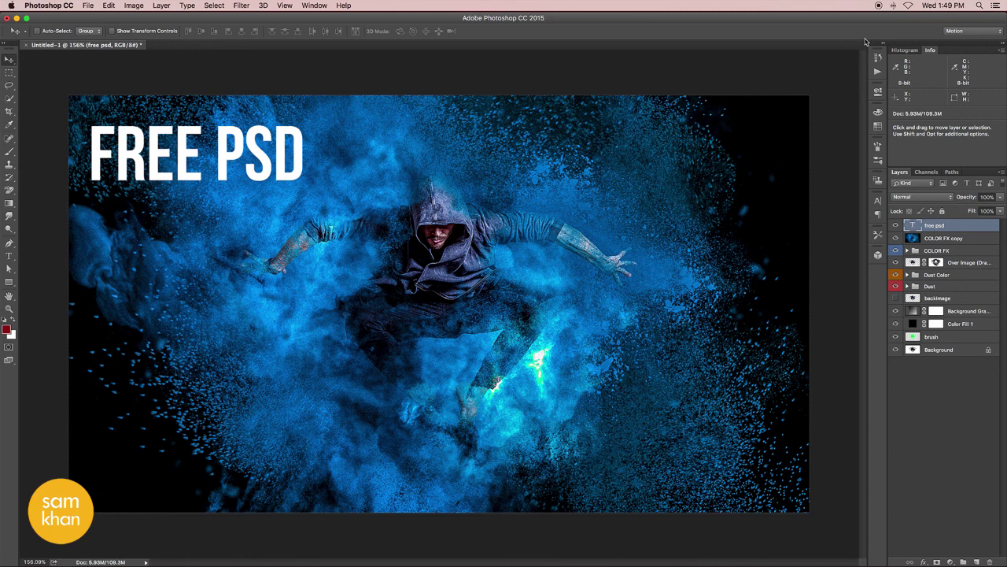
# Collapse the expanded side panels to icons so the artwork has more room.
pyautogui.click(1000, 50)
pyautogui.click(1002, 46)
pyautogui.click(1002, 41)
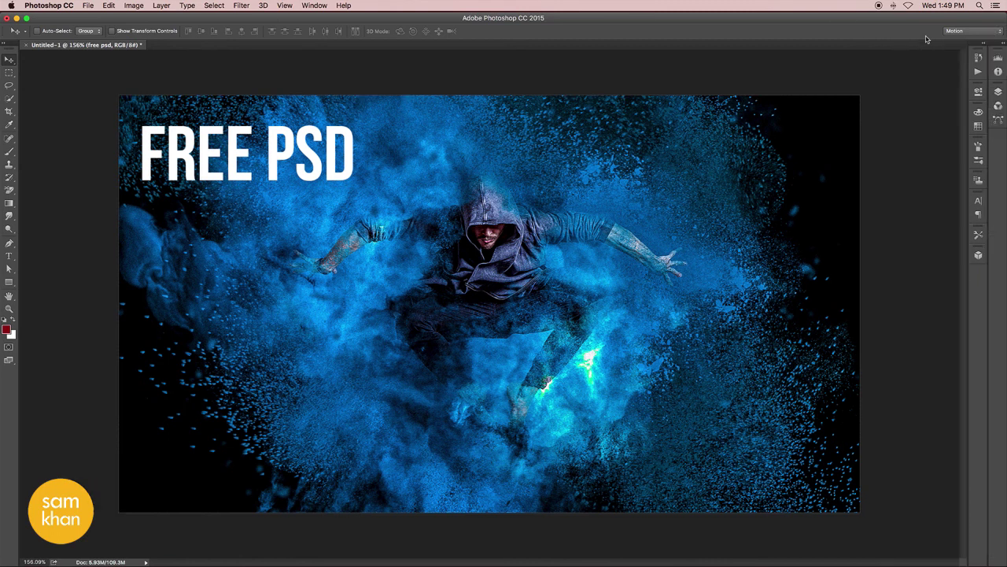